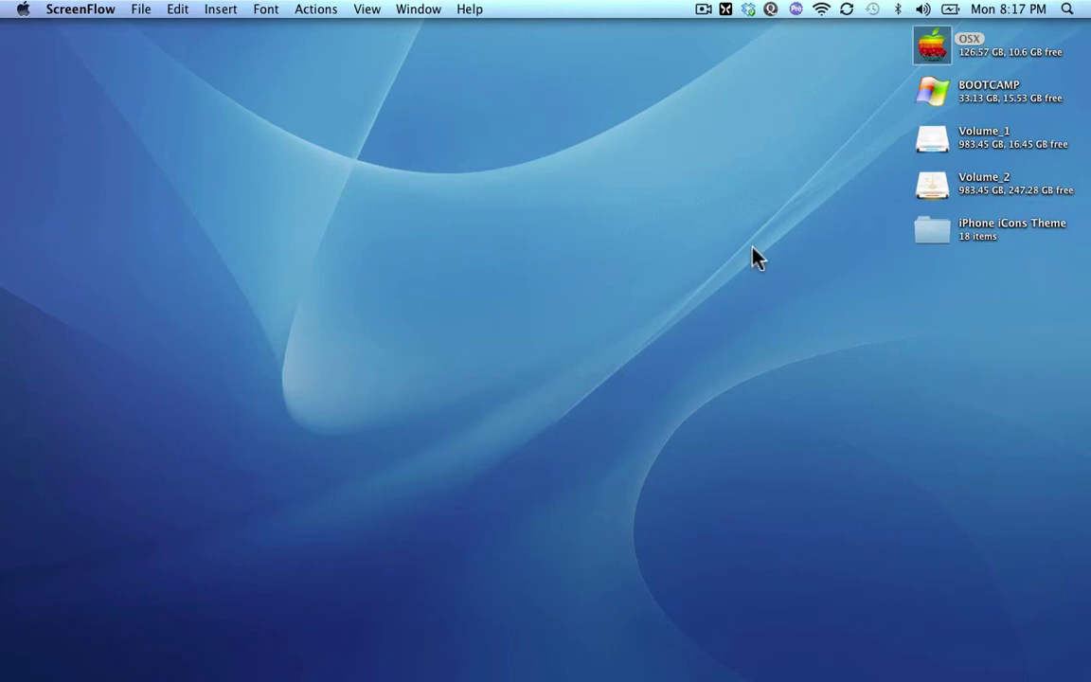
- Restore the minimized Safari window showing the WebOS Theme Builder 2.0 forum post
mouse_move(654, 674)
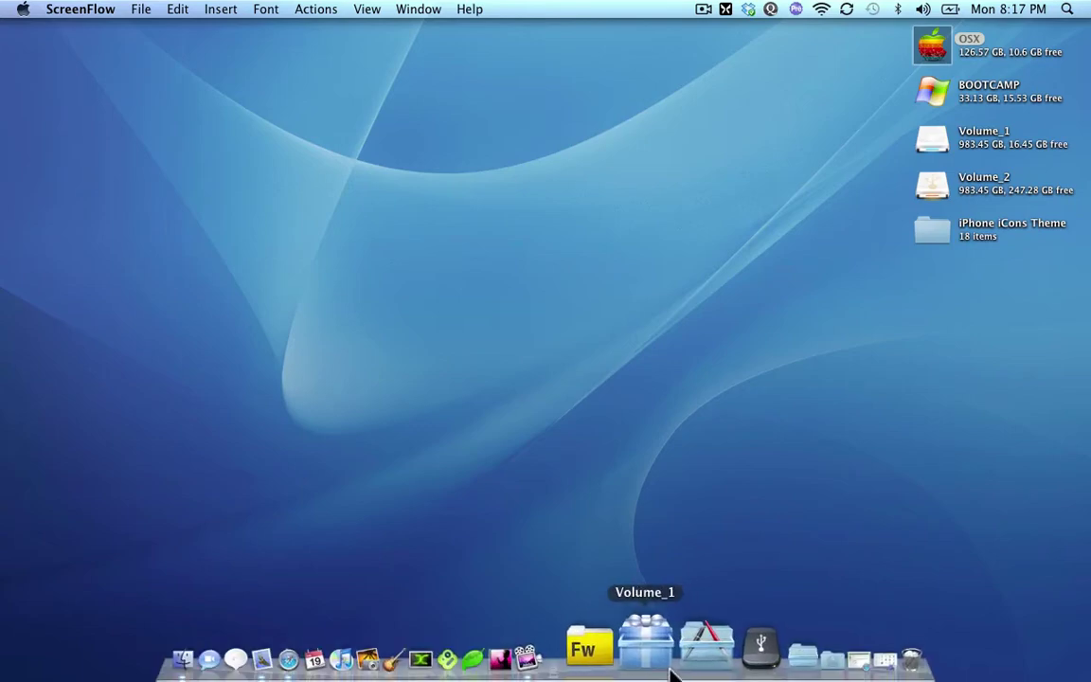
click(800, 664)
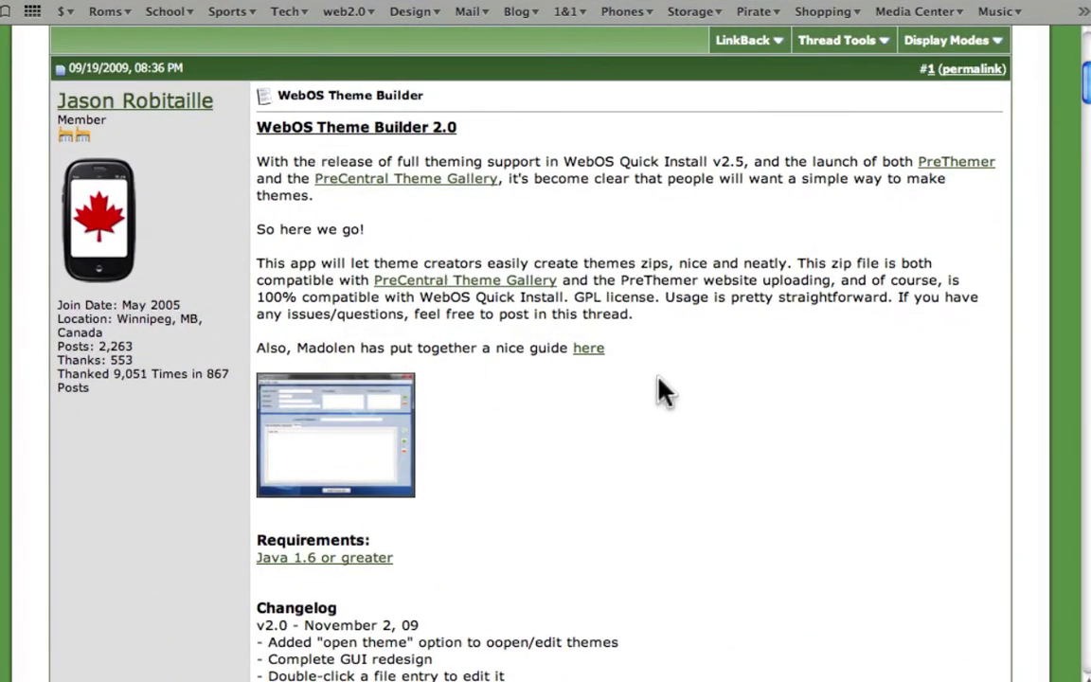
- Scroll the WebOS Theme Builder 2.0 post to read its Java 1.6 requirement and changelog
scroll(787, 304, down, 8)
scroll(786, 309, up, 5)
scroll(791, 311, down, 1)
scroll(791, 311, up, 4)
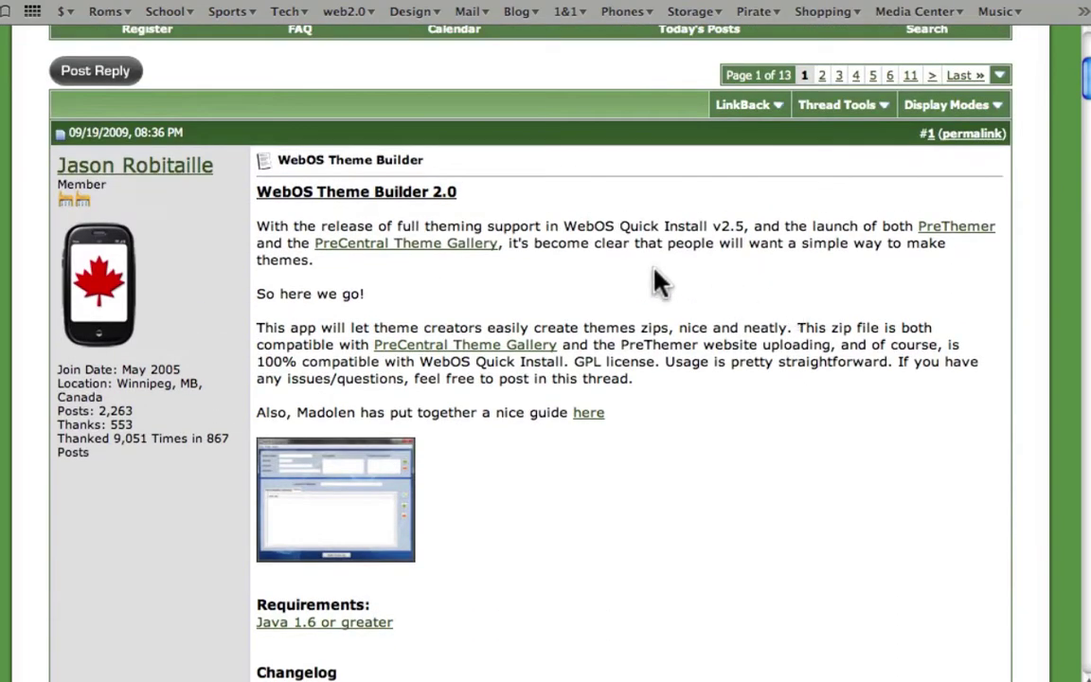
scroll(654, 273, down, 1)
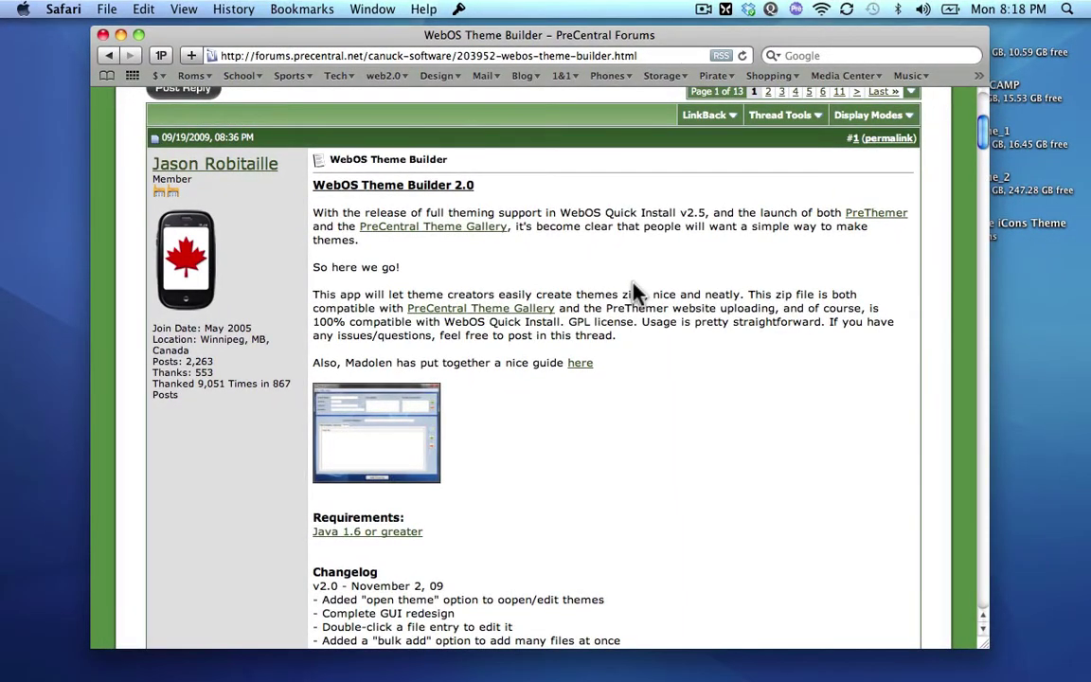
- Show the desktop, browse iPhone iCons Theme's Application iCons folder, and peek at the Palm Pre stack
key(F11)
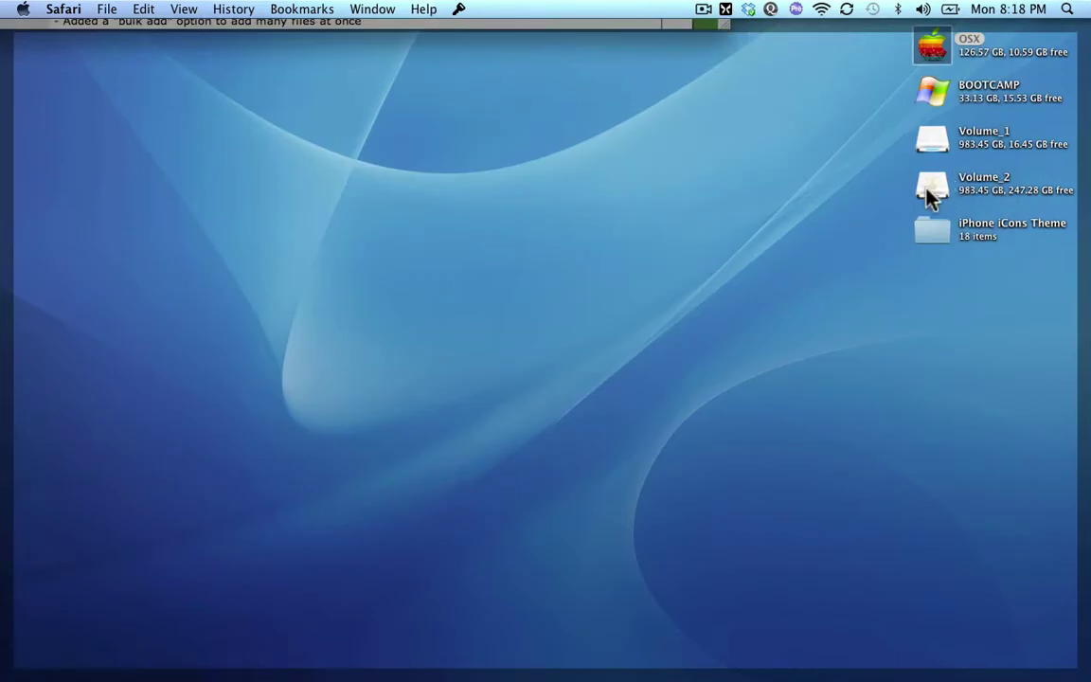
double_click(934, 237)
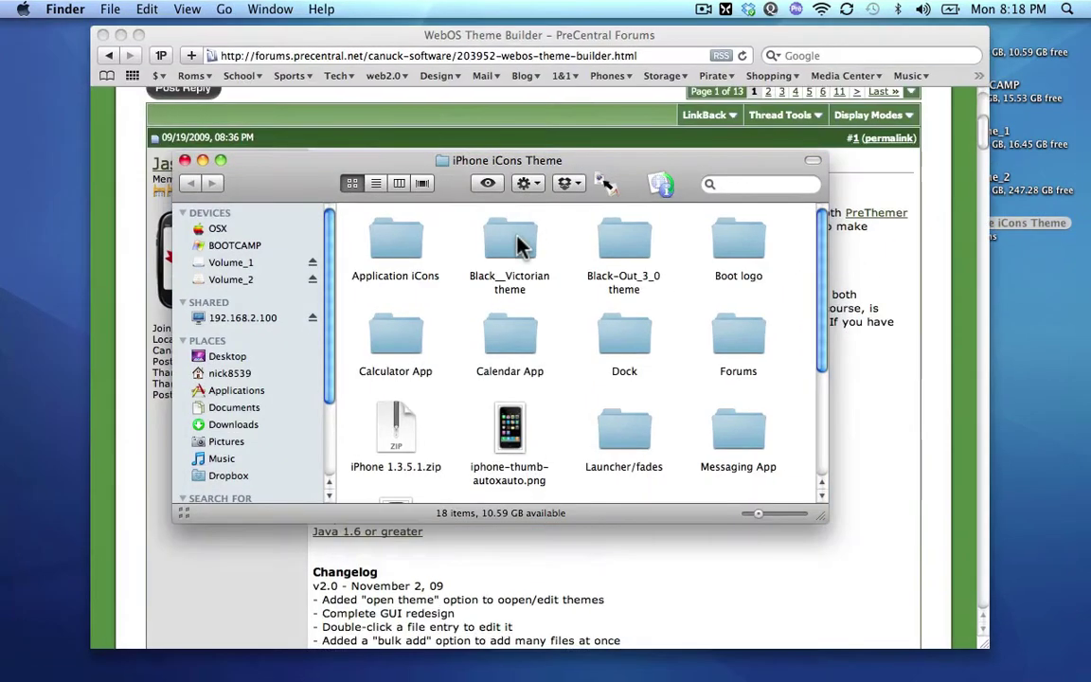
click(414, 248)
double_click(414, 249)
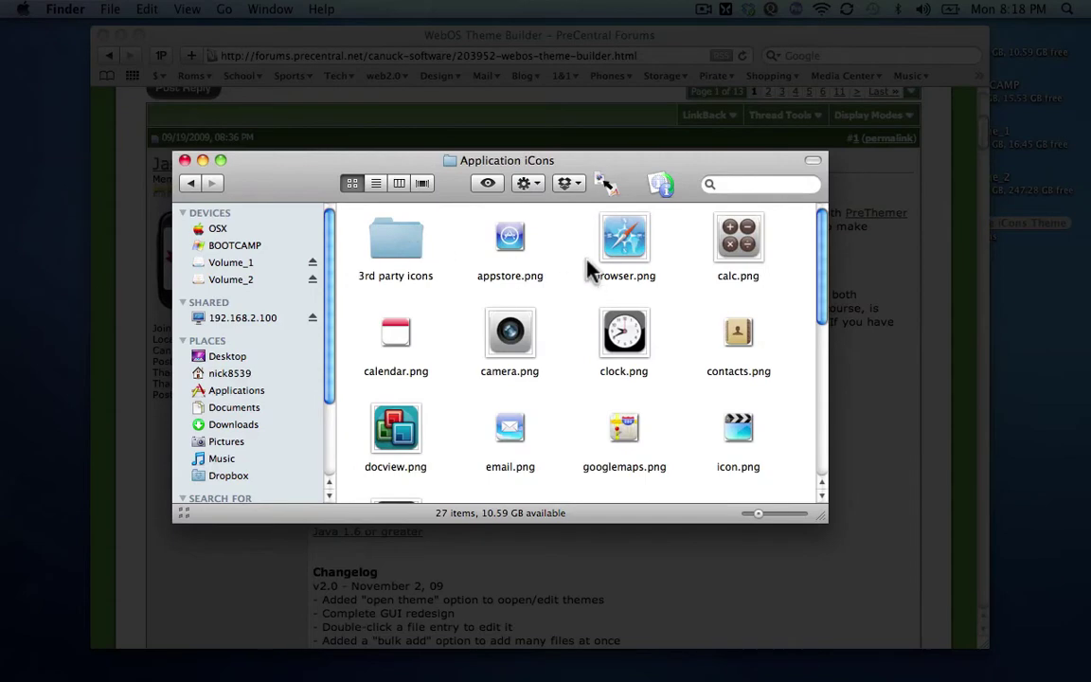
scroll(587, 270, down, 5)
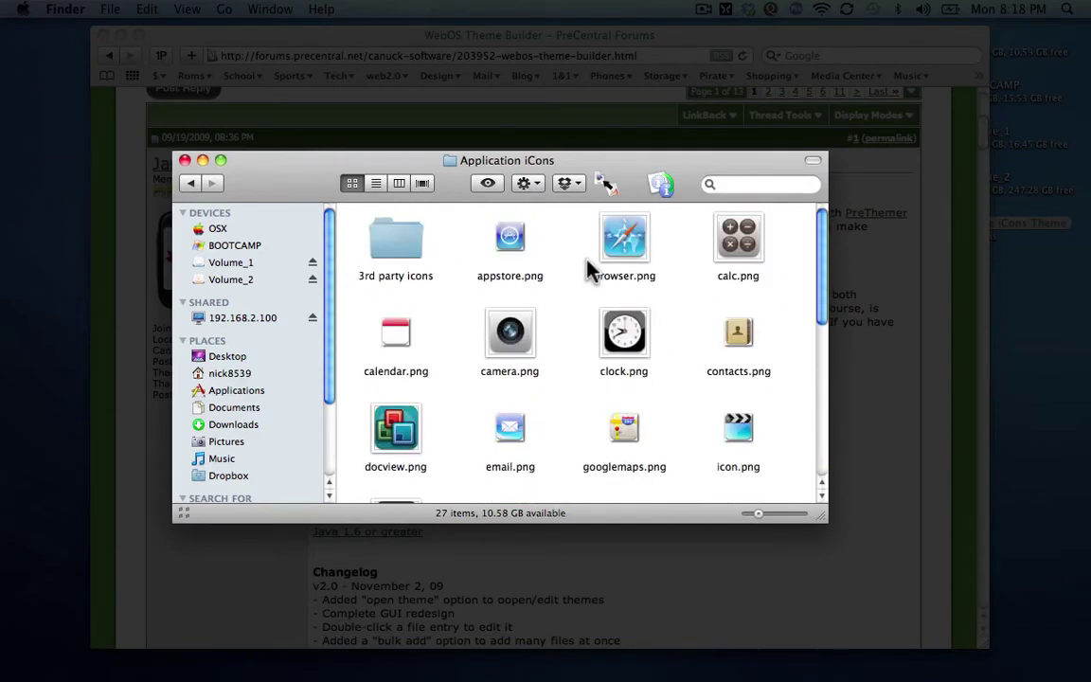
scroll(587, 270, down, 5)
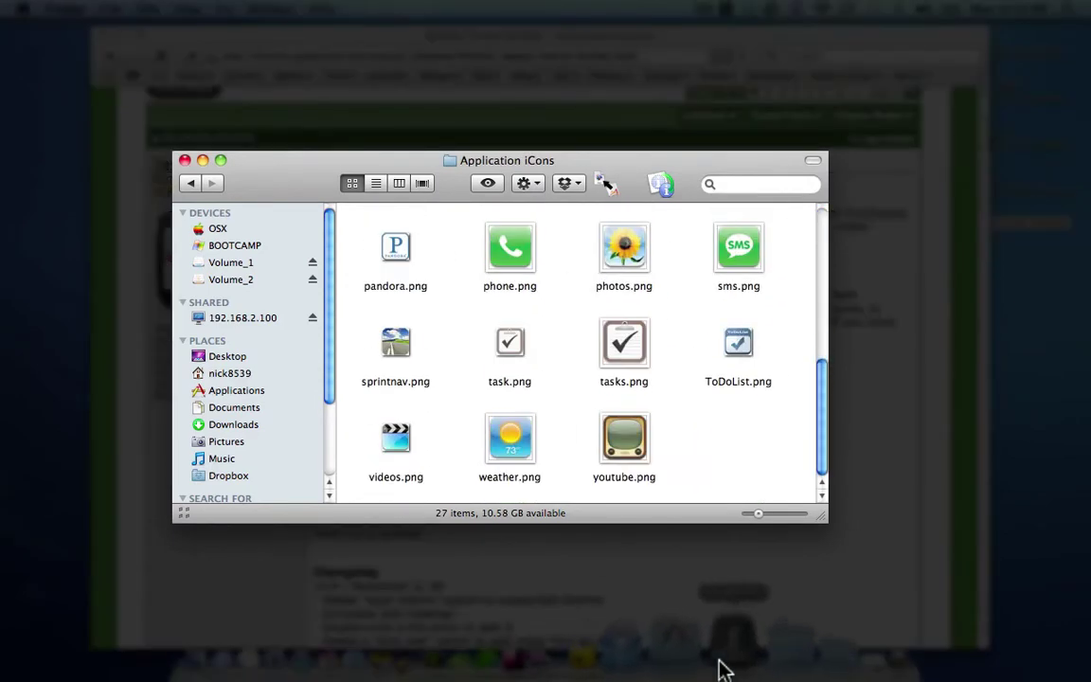
click(728, 663)
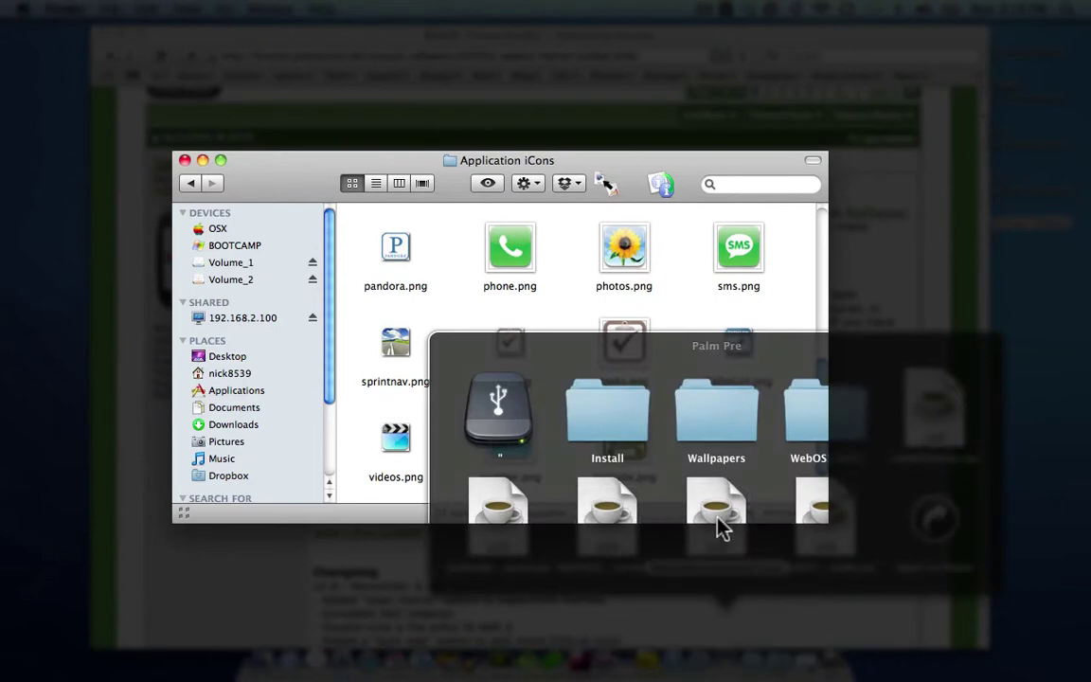
click(811, 521)
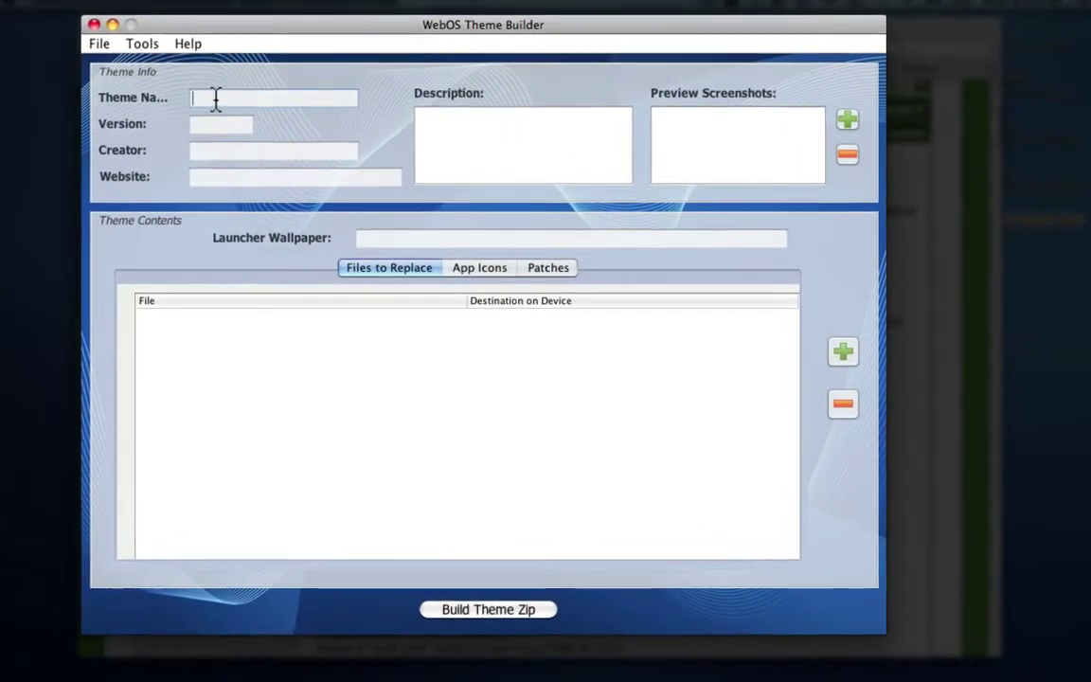
- Enter theme name 'iPhone Test', version 1.0, plus the creator's name and website
text(i)
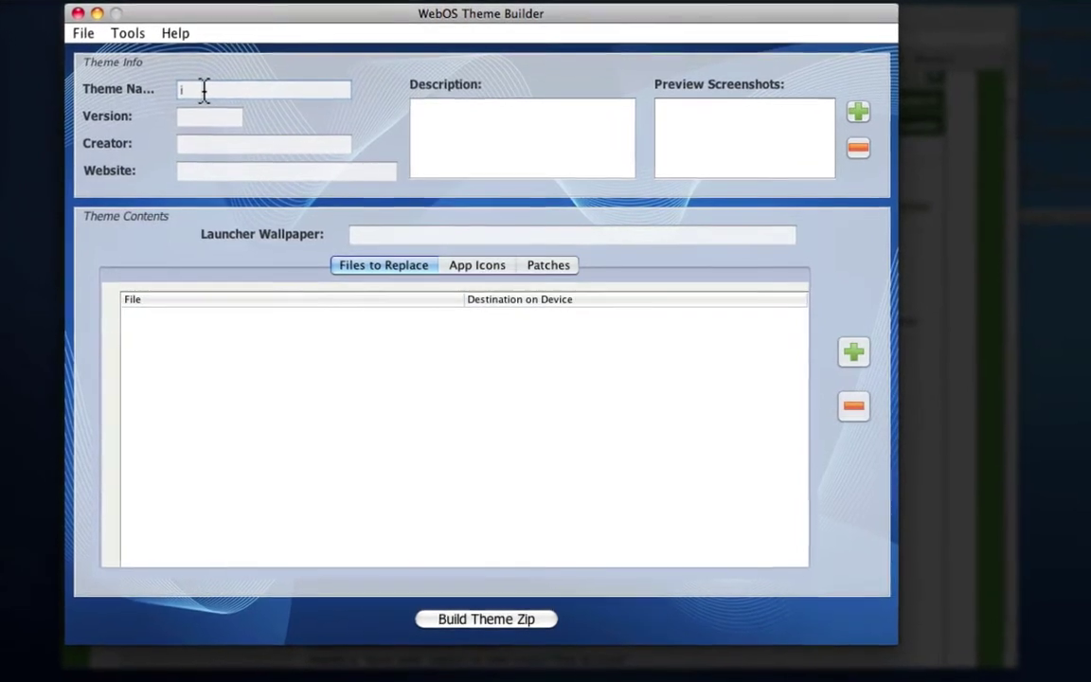
text(Phone Test)
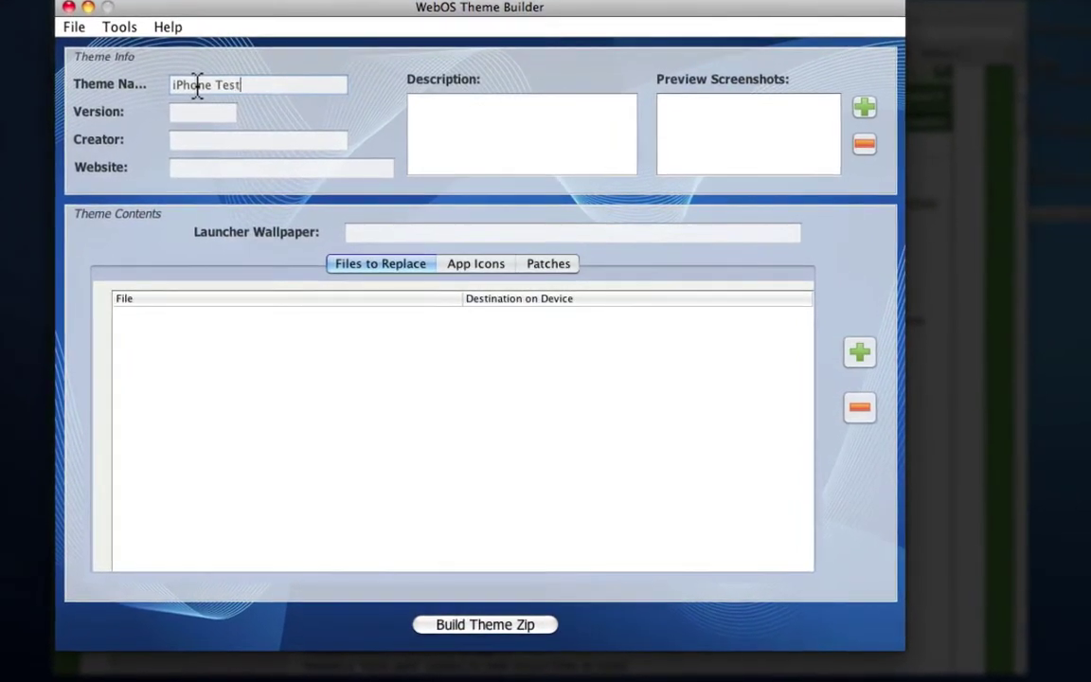
key(Tab)
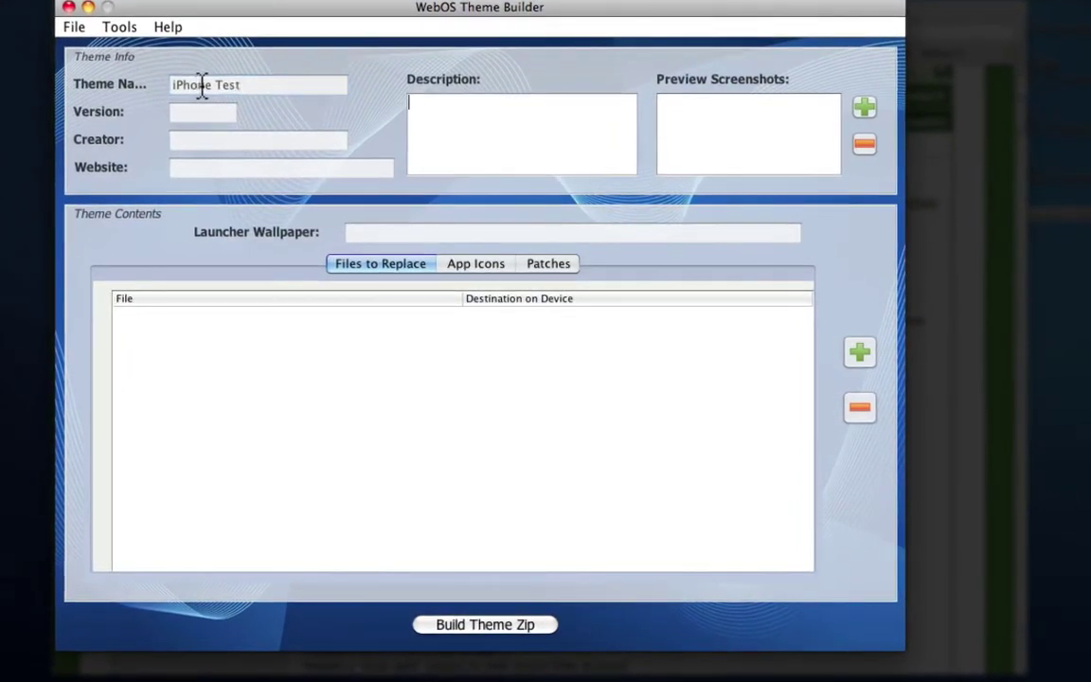
text(1.0)
click(202, 138)
text(Nick)
click(206, 169)
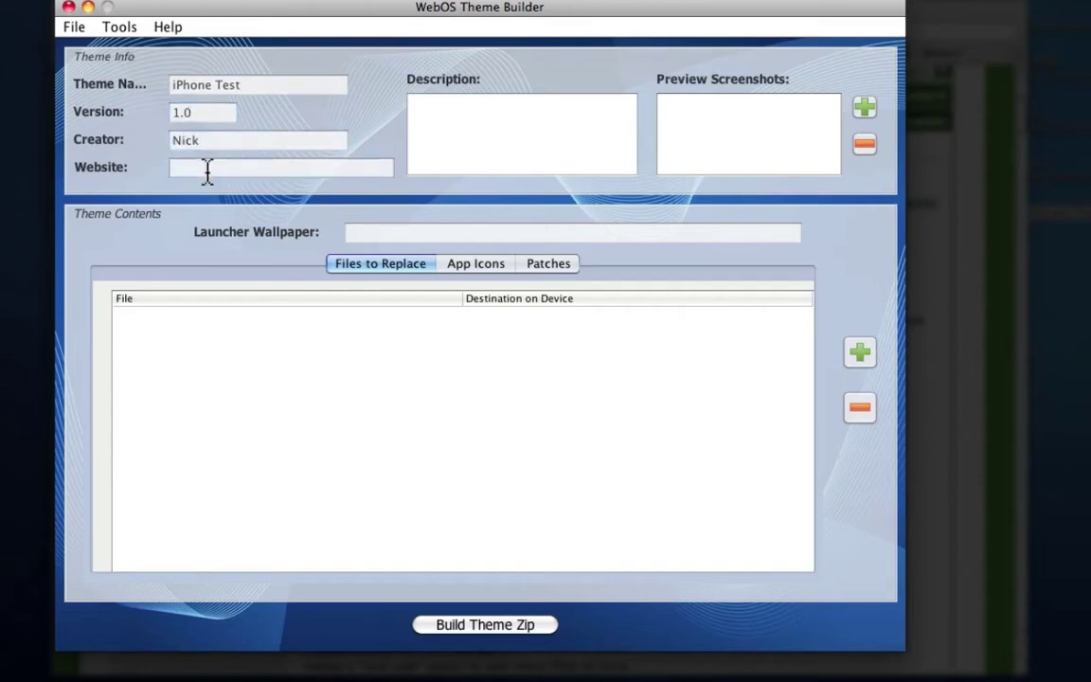
text(nicktrinidad.com)
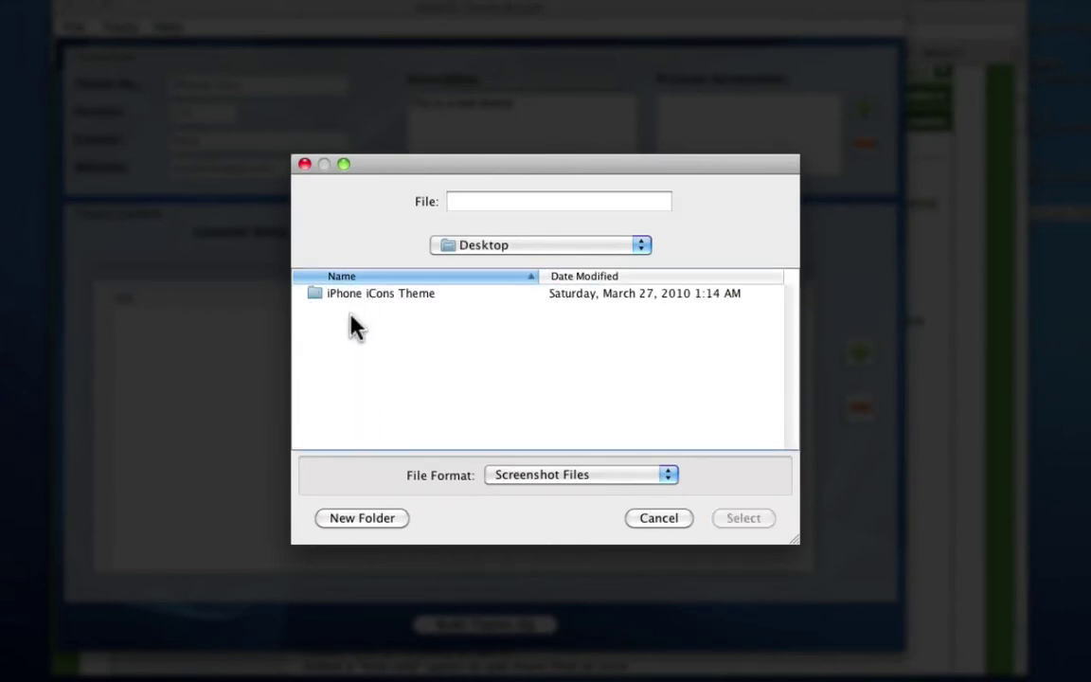
- Add browser_2010-08-03_111253.png from iPhone iCons Theme/screencaptures as the preview screenshot
double_click(371, 294)
scroll(416, 365, down, 4)
scroll(417, 363, up, 1)
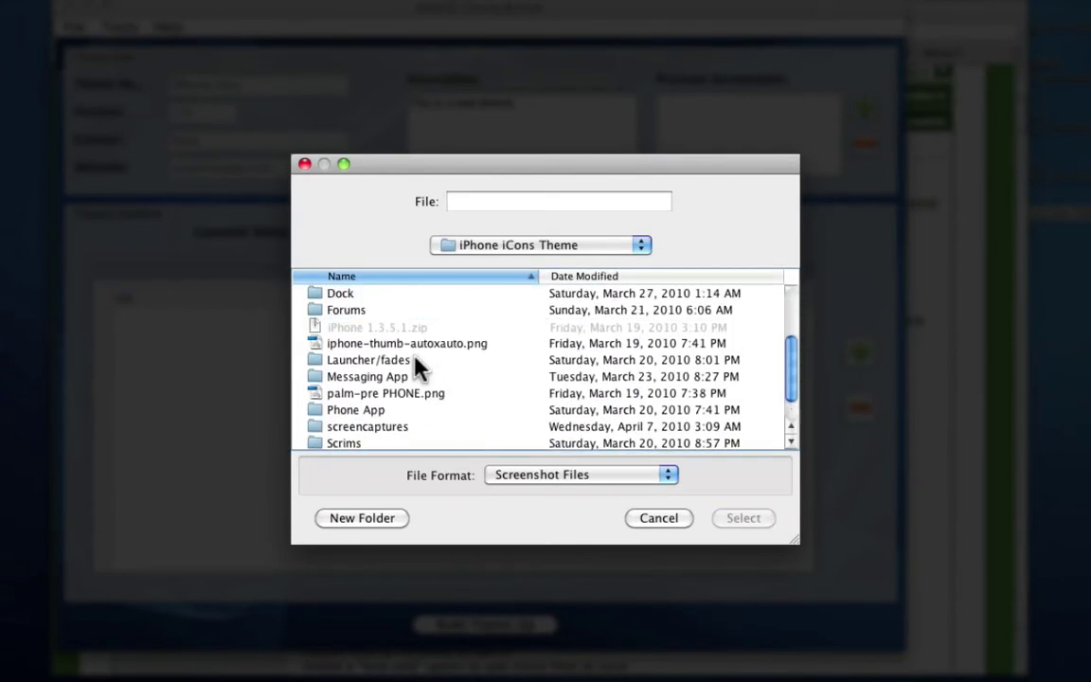
click(407, 344)
scroll(412, 369, down, 1)
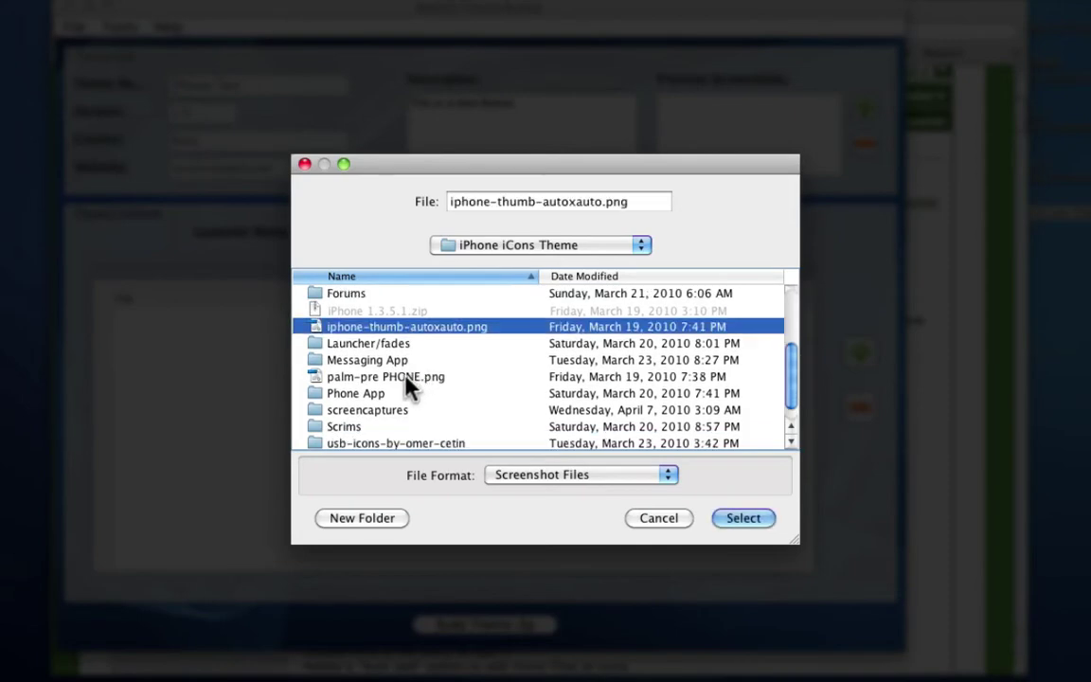
click(458, 376)
scroll(458, 377, down, 1)
double_click(370, 392)
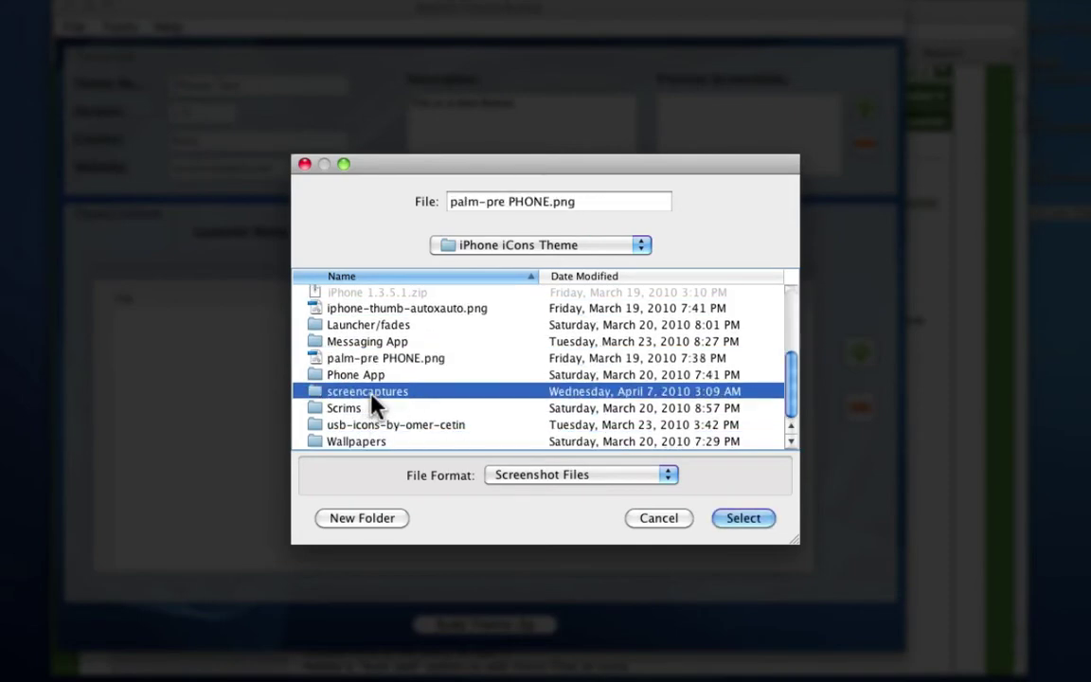
double_click(409, 293)
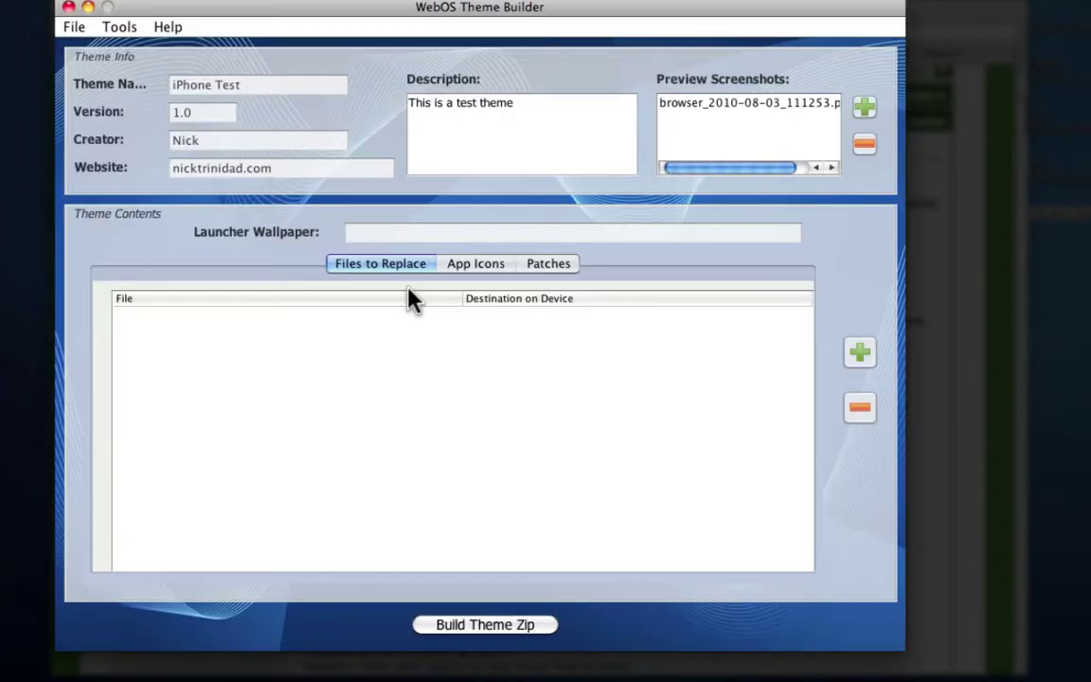
click(352, 241)
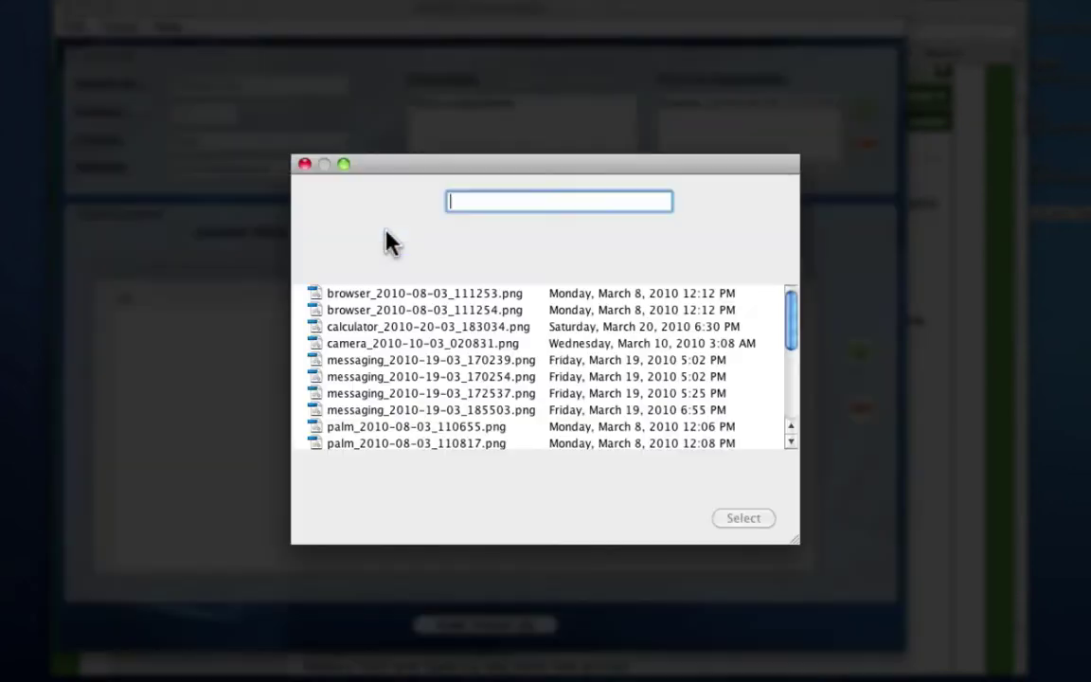
drag(408, 169, 394, 136)
- Pick background-wallpaper.jpg in iPhone iCons Theme/Wallpapers as the launcher wallpaper
scroll(424, 374, down, 5)
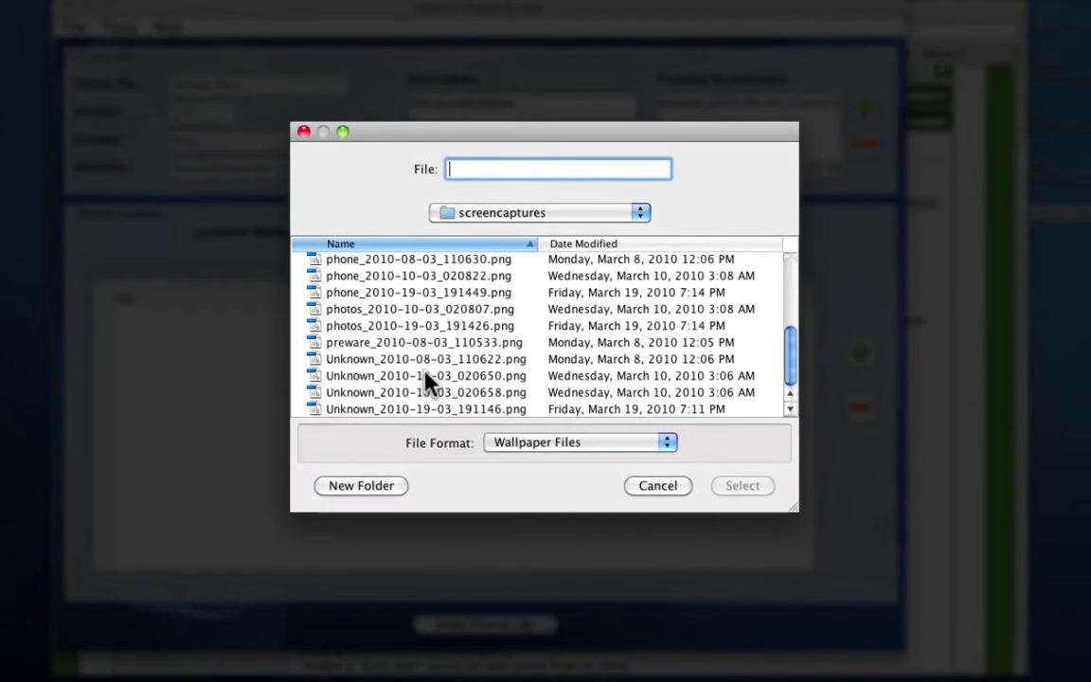
scroll(417, 332, up, 5)
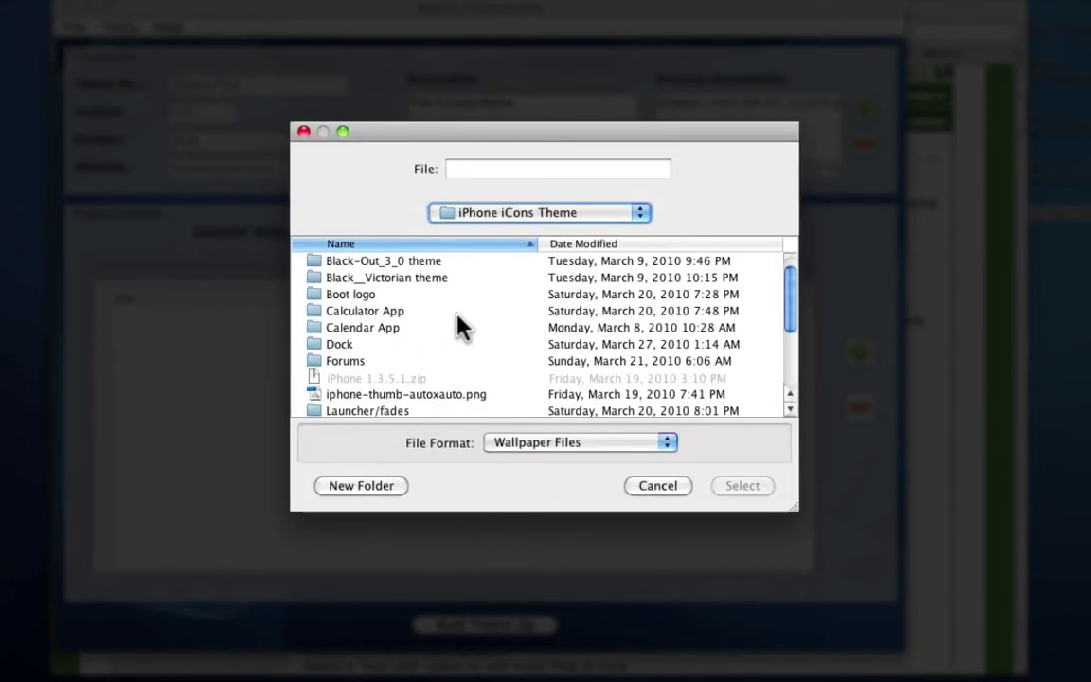
double_click(357, 408)
click(353, 277)
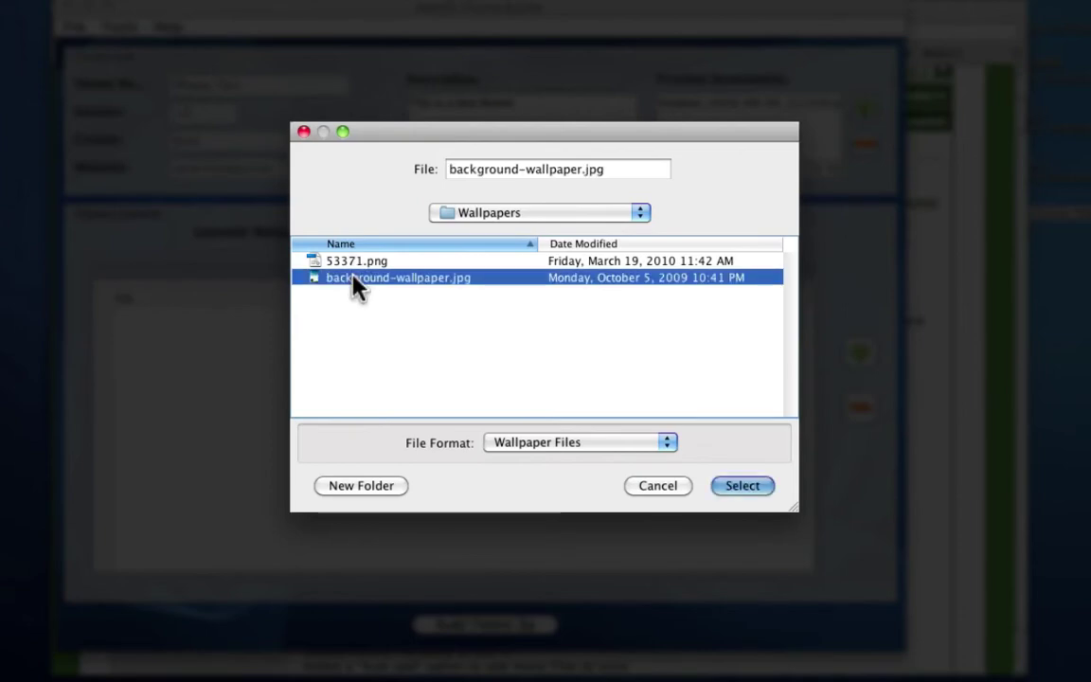
double_click(357, 278)
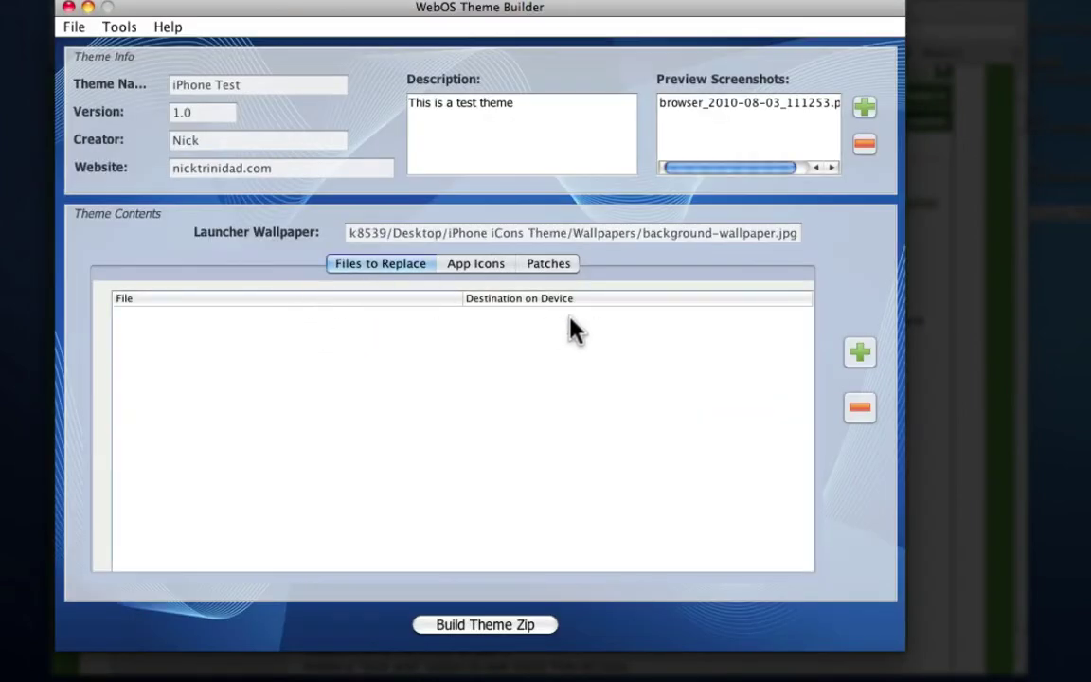
- Start adding a Files to Replace entry, then cancel the chooser and close the empty form
click(858, 356)
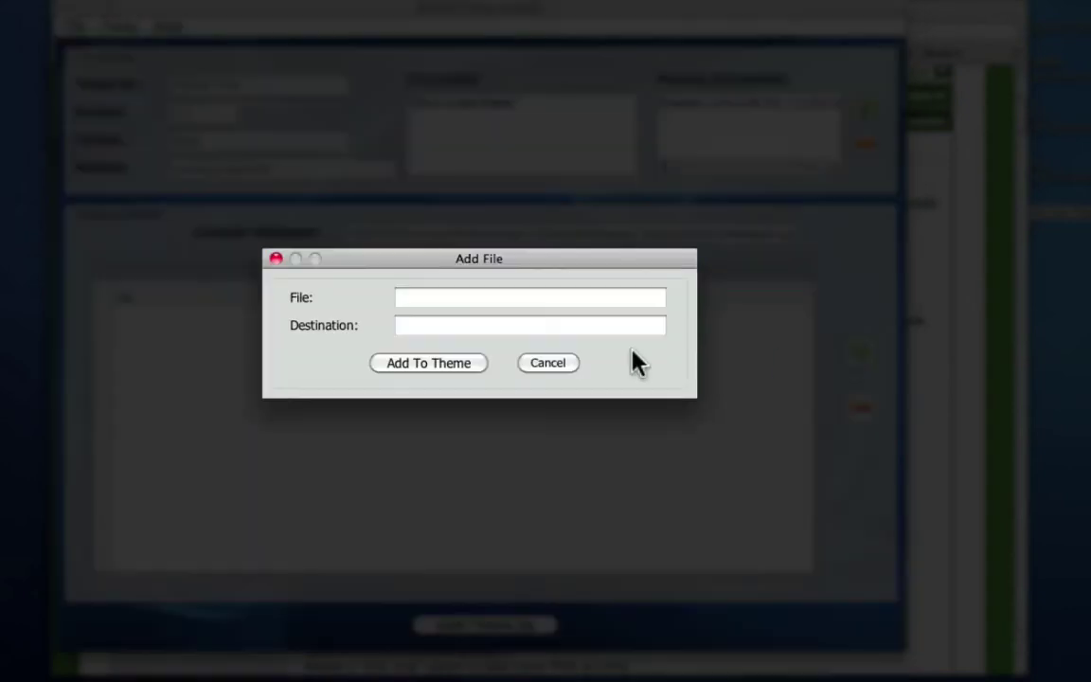
click(404, 298)
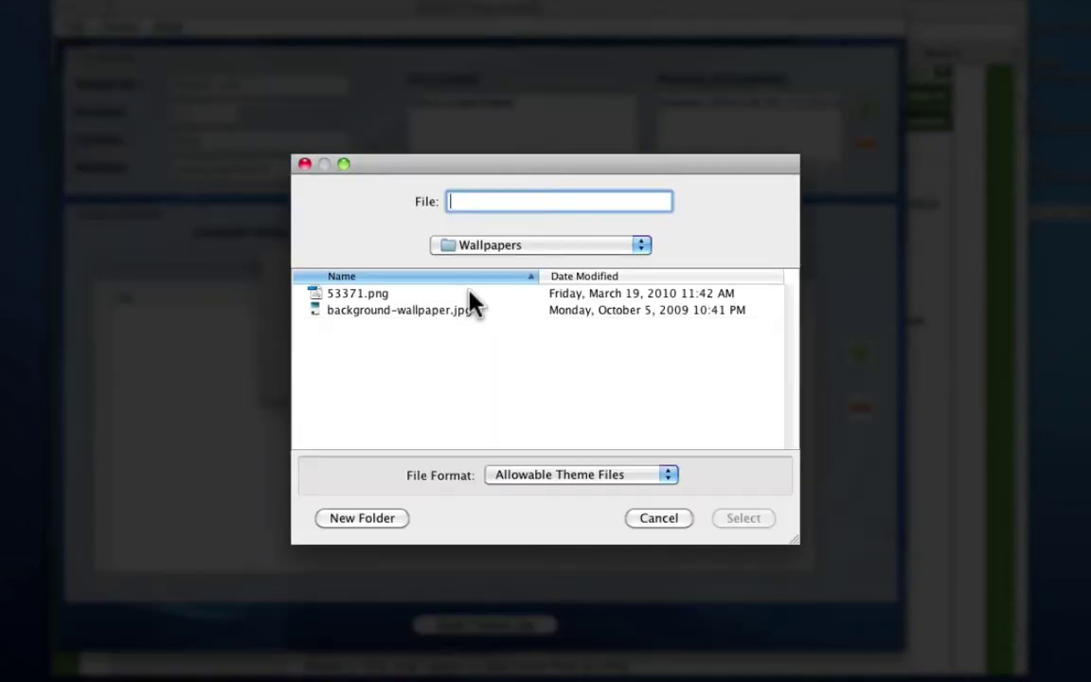
key(Escape)
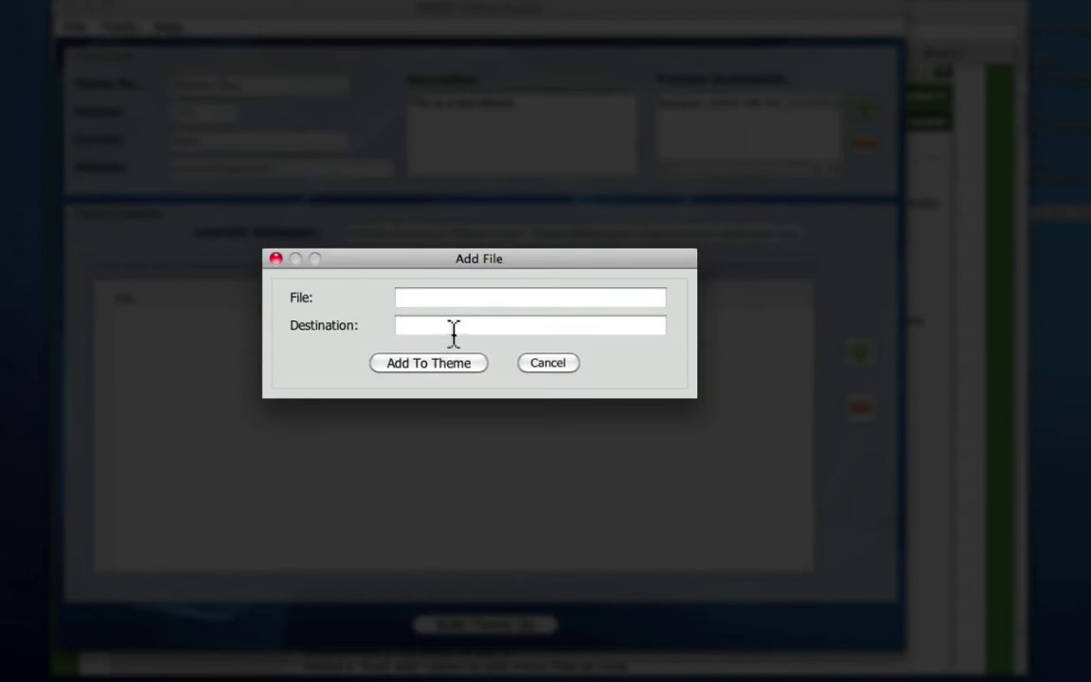
click(276, 259)
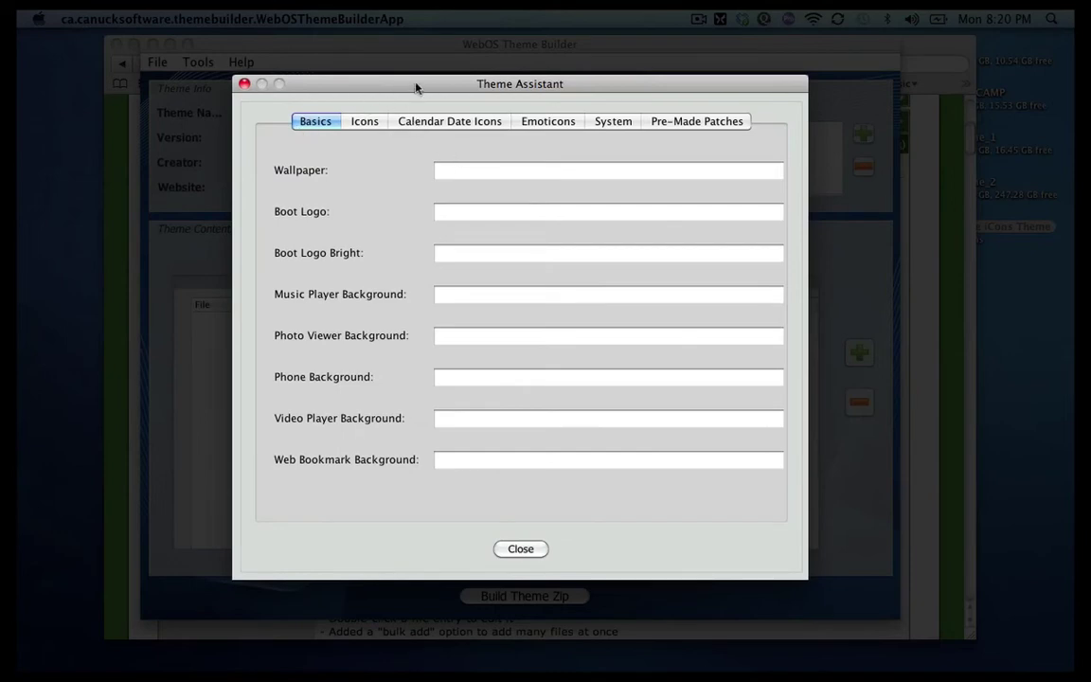
- In the Theme Assistant, open and cancel the Boot Logo and Music Player Background file choosers
mouse_move(415, 84)
mouse_down()
mouse_move(400, 70)
mouse_move(411, 78)
mouse_up()
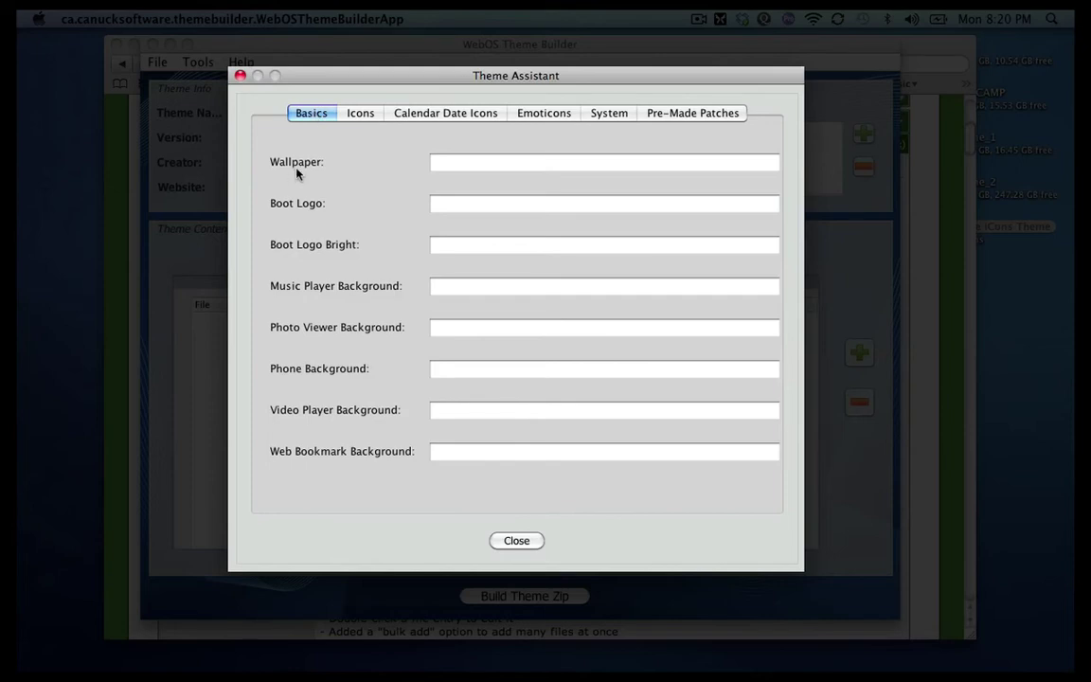
click(459, 204)
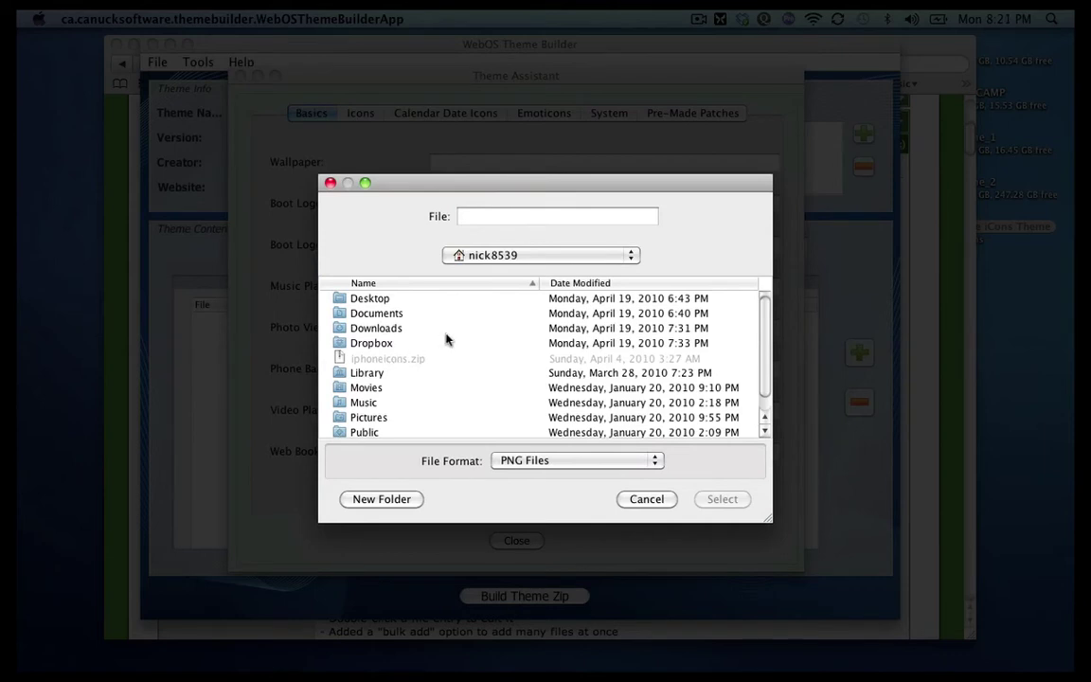
scroll(443, 336, down, 1)
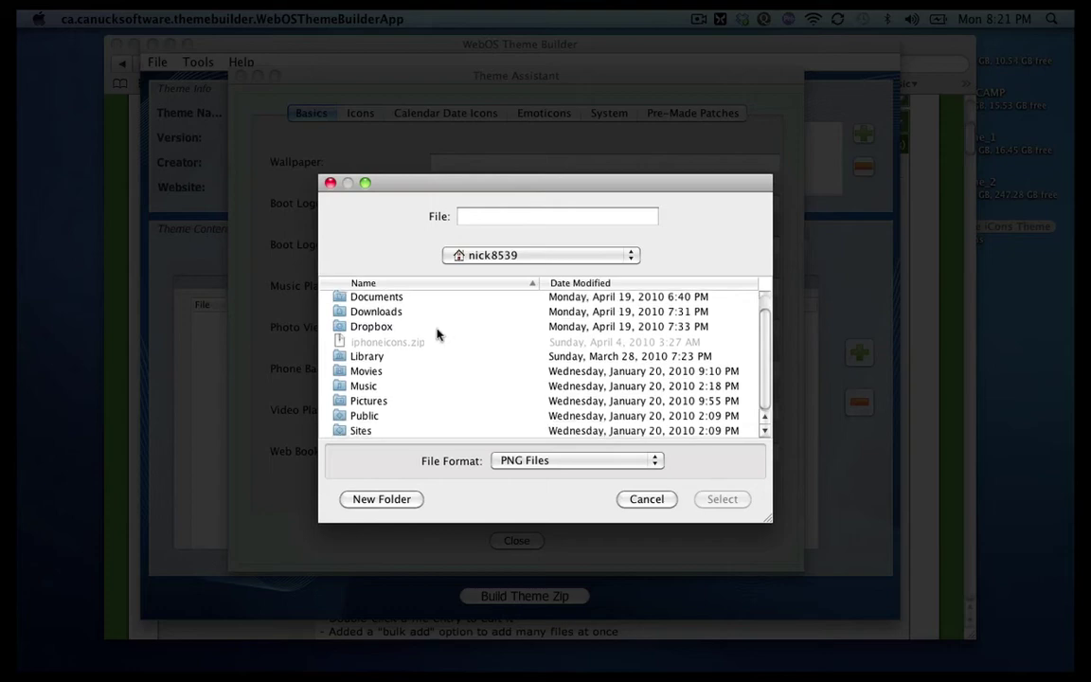
click(637, 496)
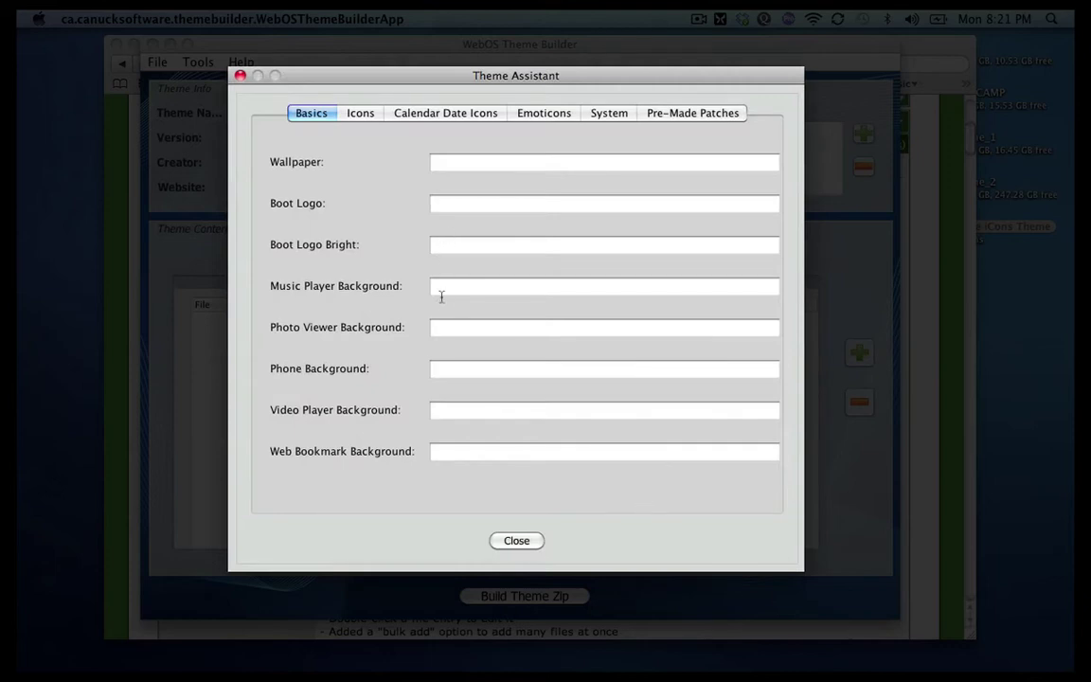
click(461, 287)
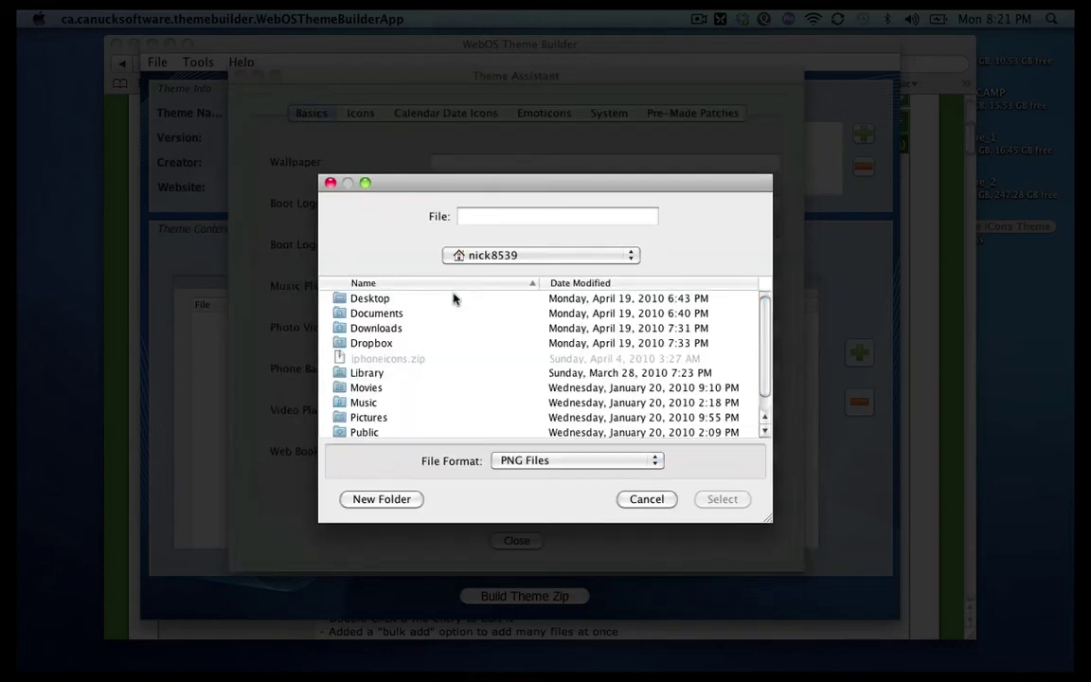
click(647, 500)
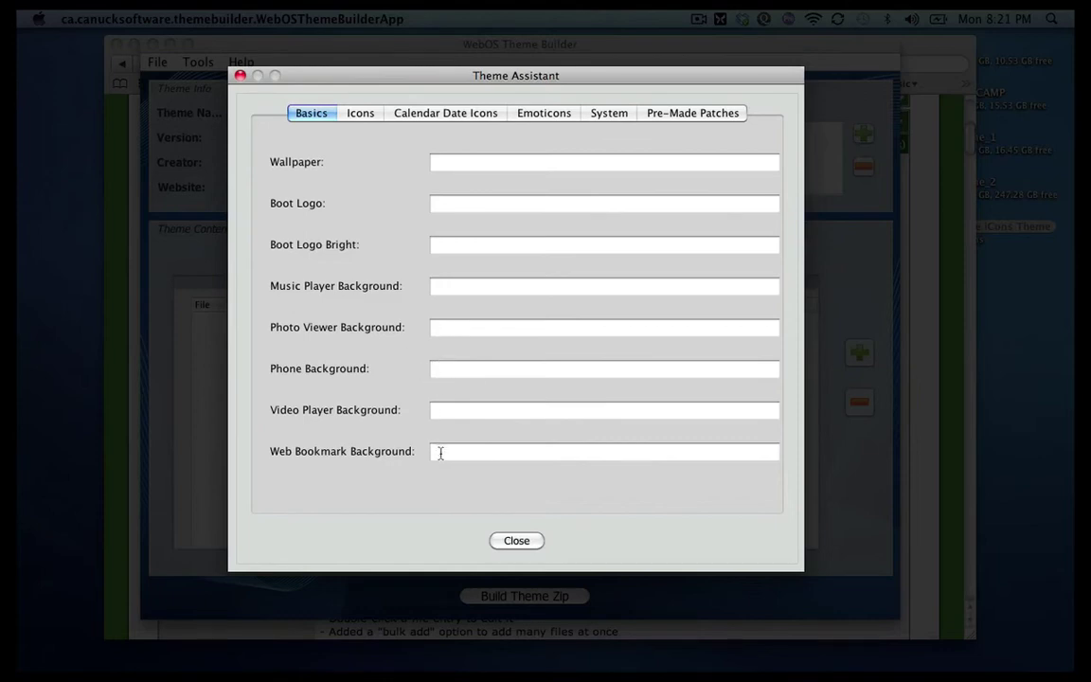
- On the Icons tab, set Calculator to calc.png and Camera to camera.png from Application iCons
click(359, 115)
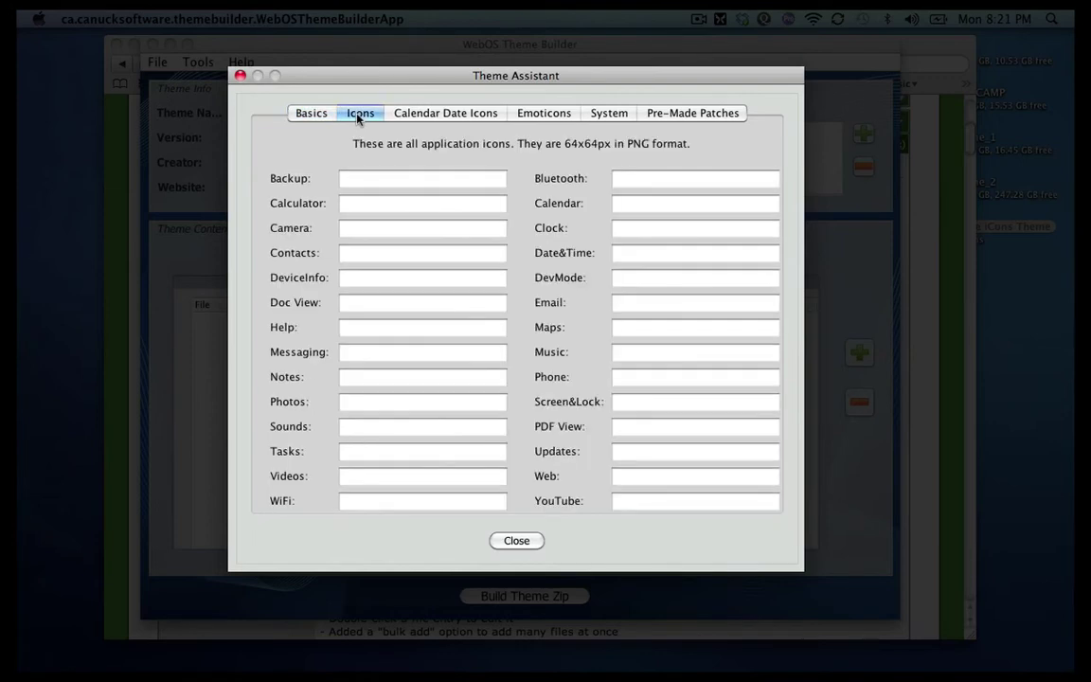
click(361, 205)
double_click(372, 300)
double_click(370, 301)
double_click(370, 301)
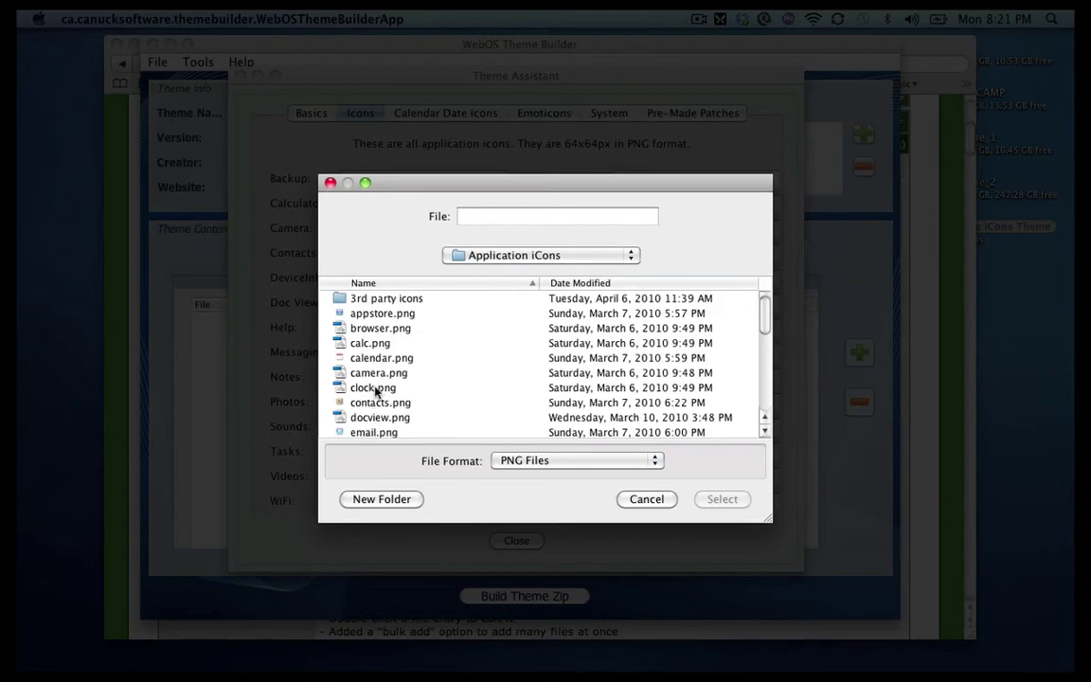
click(375, 347)
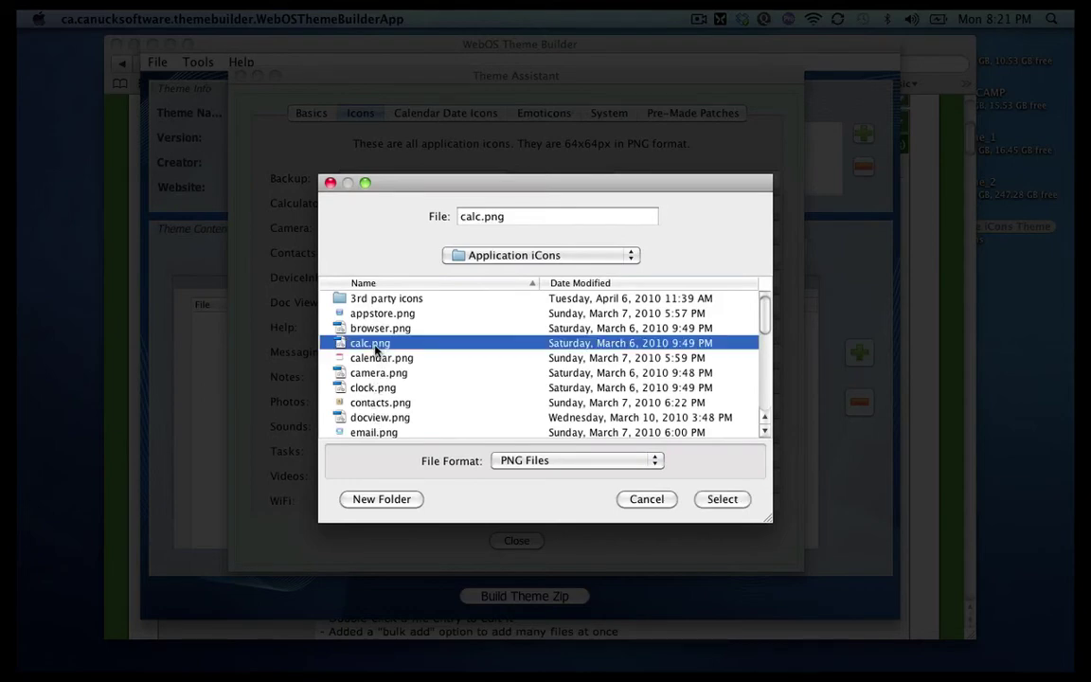
click(732, 502)
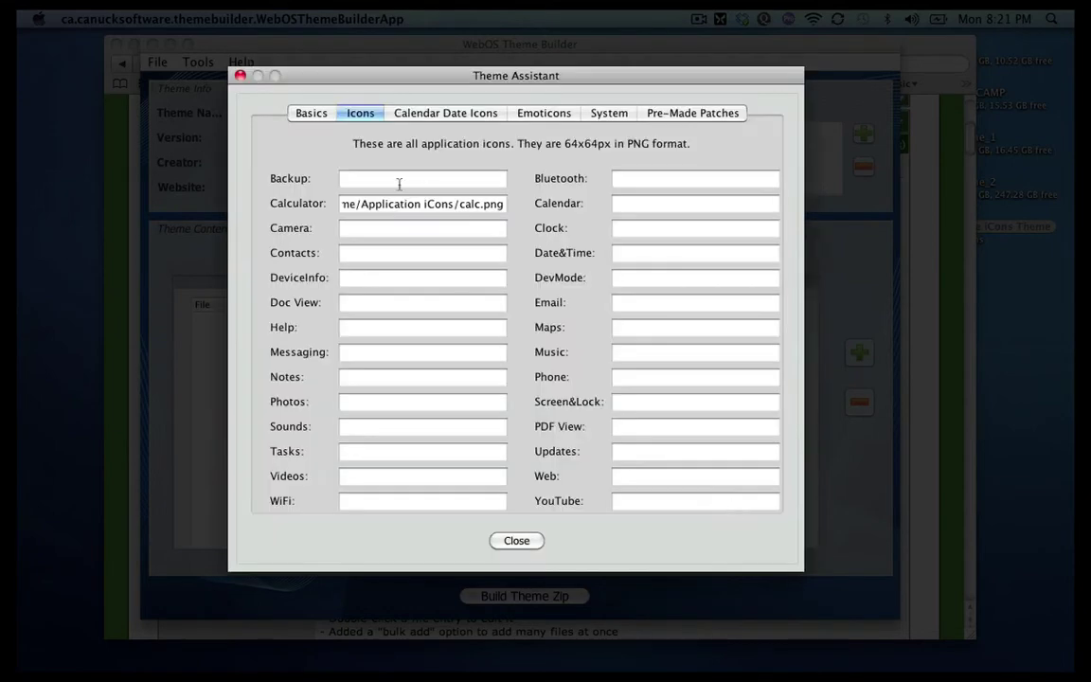
click(377, 227)
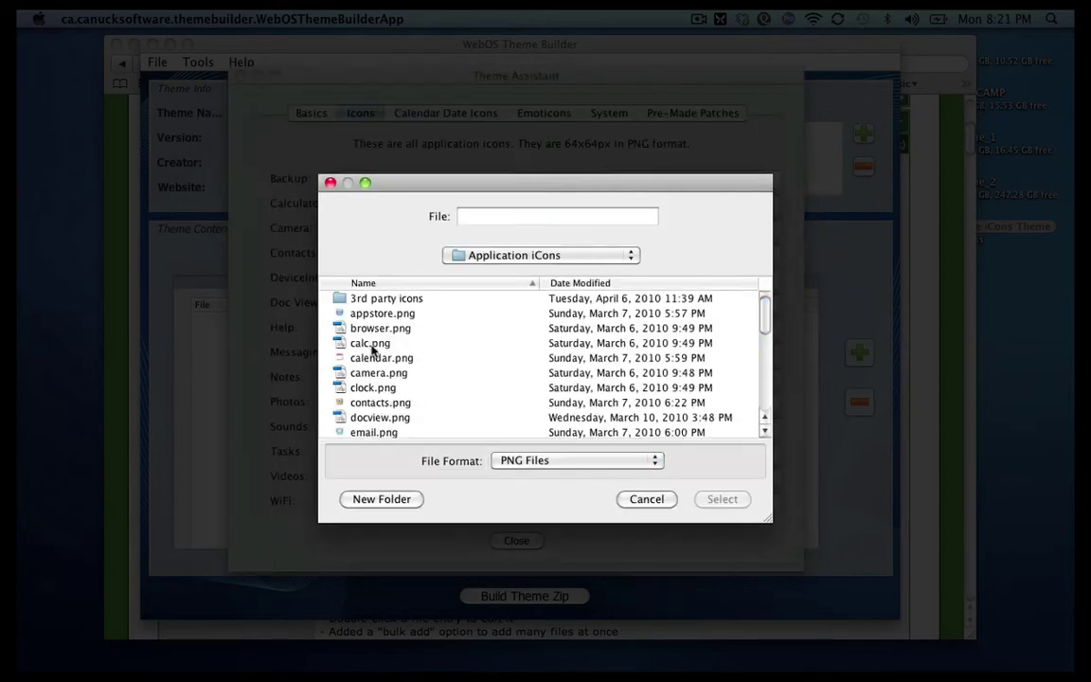
click(343, 372)
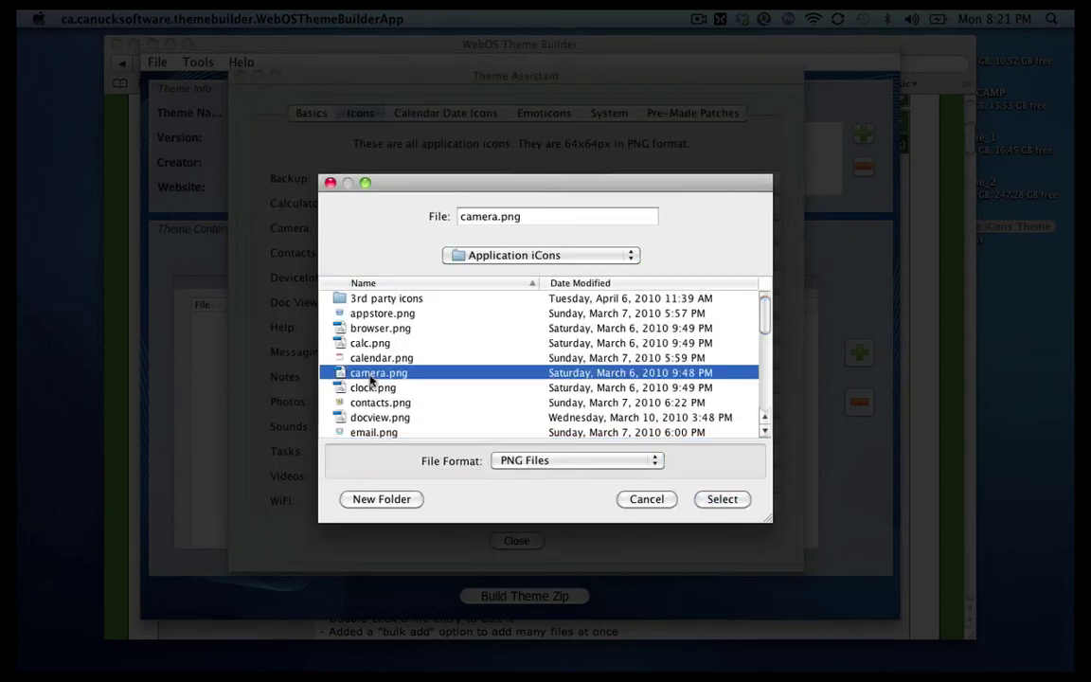
click(722, 499)
- Set the Contacts icon to contacts.png and the Messaging icon to sms.png
click(390, 252)
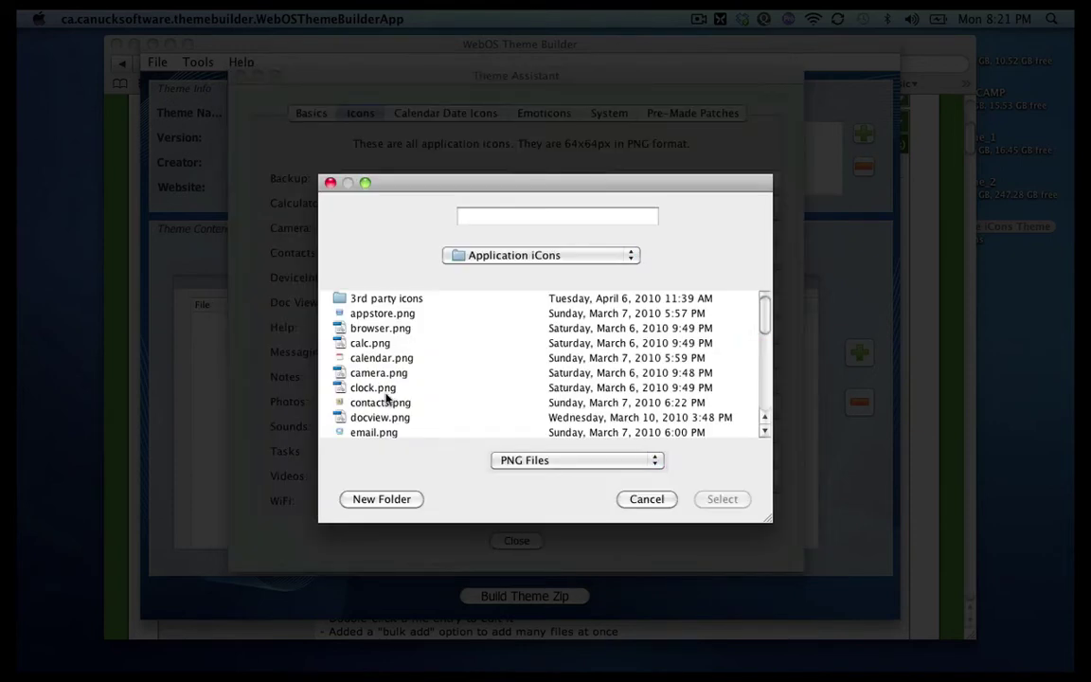
click(372, 403)
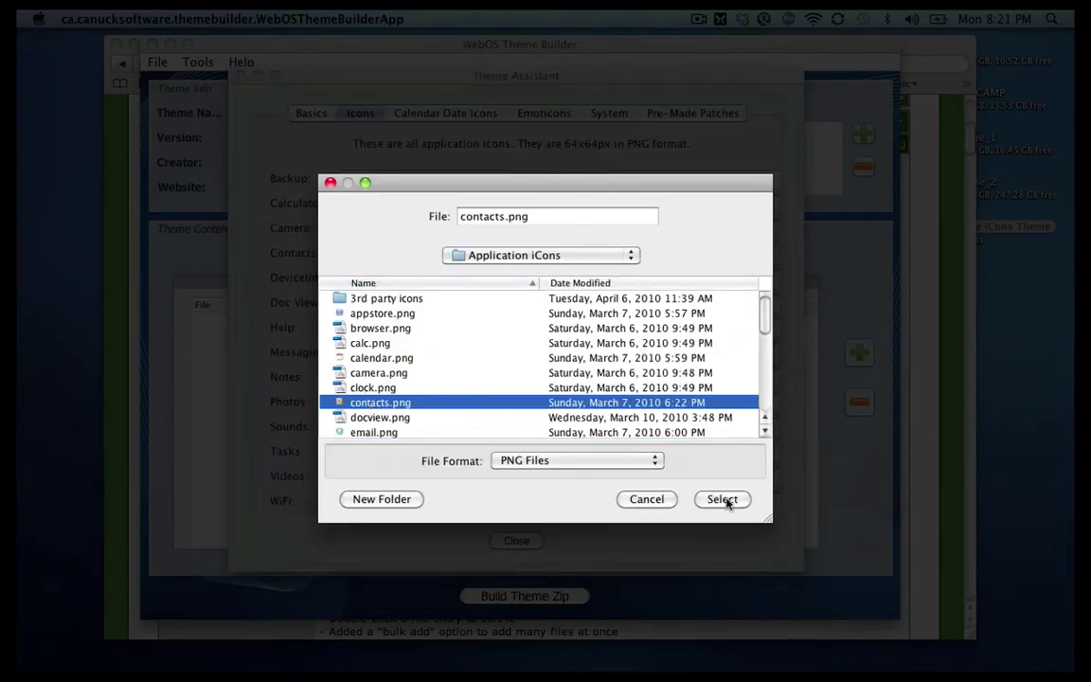
click(724, 499)
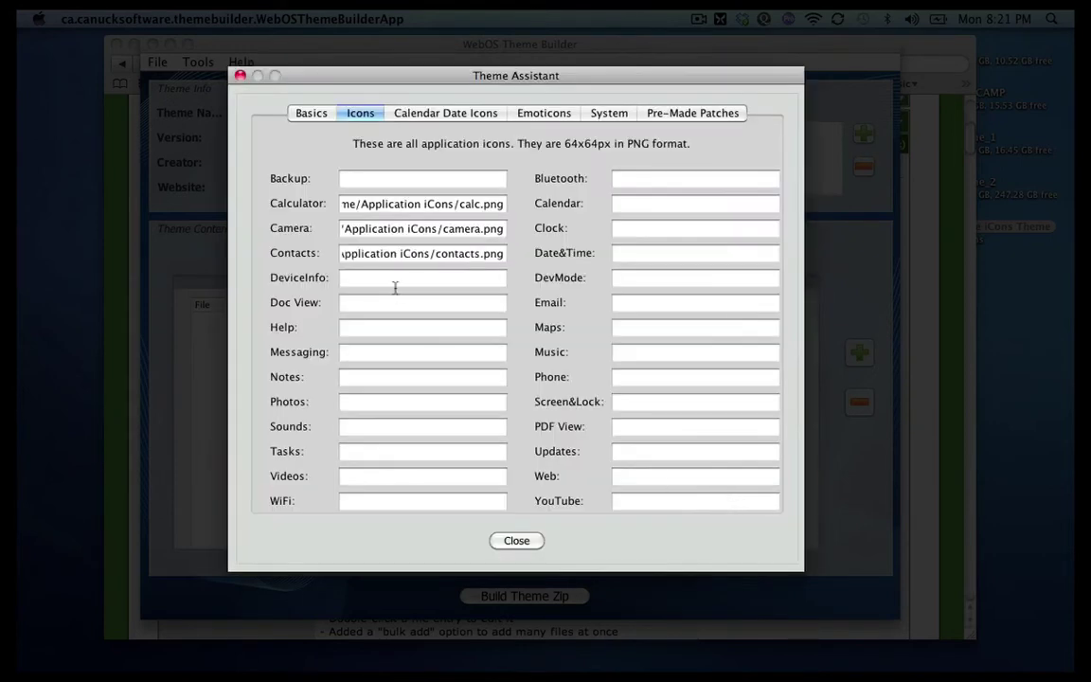
double_click(368, 349)
scroll(516, 360, down, 10)
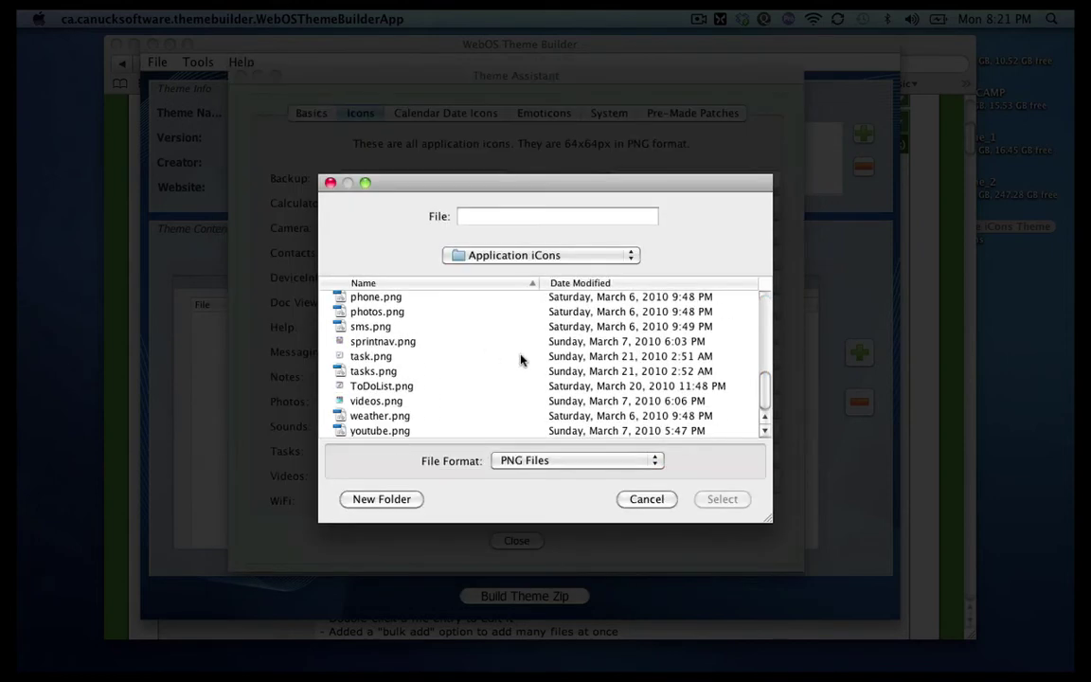
click(376, 330)
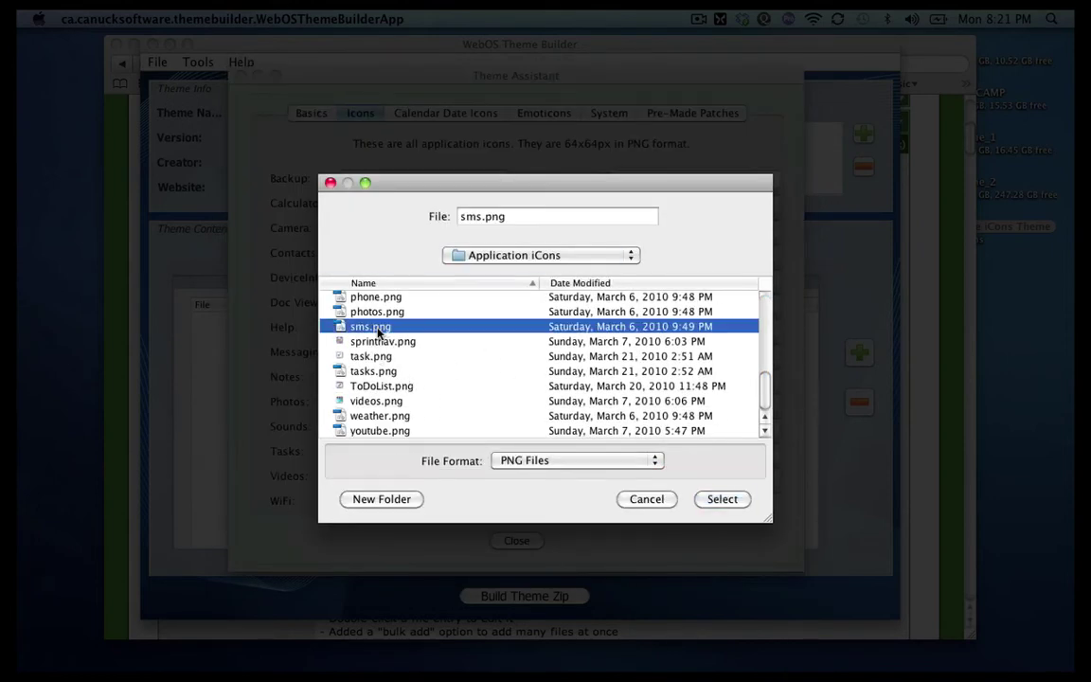
click(720, 499)
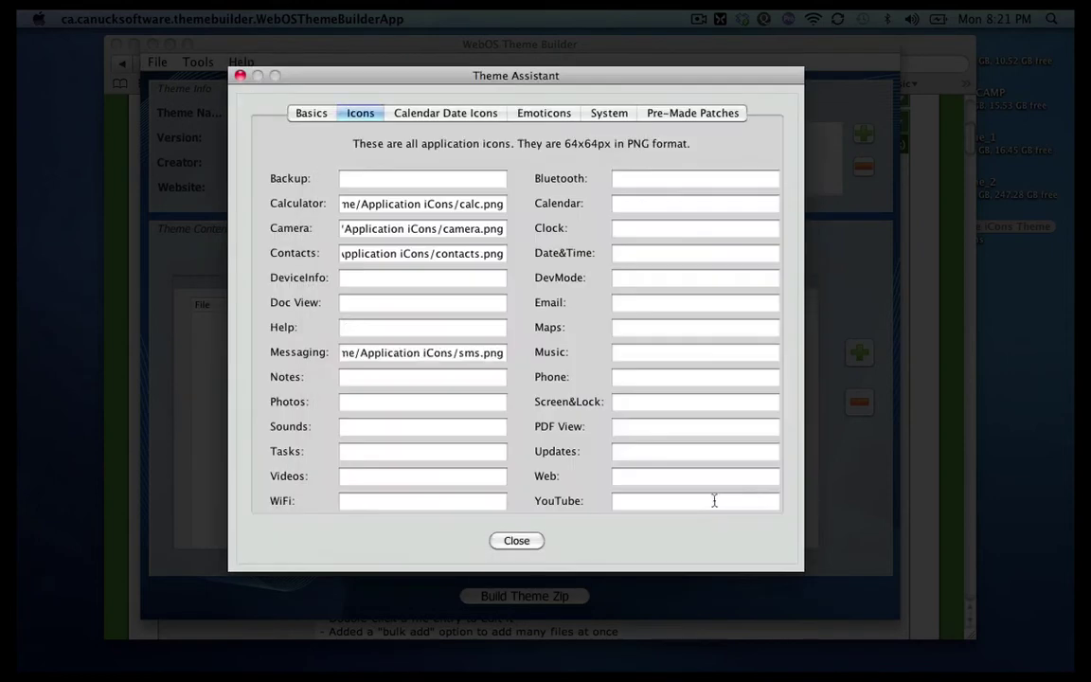
- Move past Calendar Date Icons to the Emoticons tab with its empty Angry-to-Yuck slots
click(474, 115)
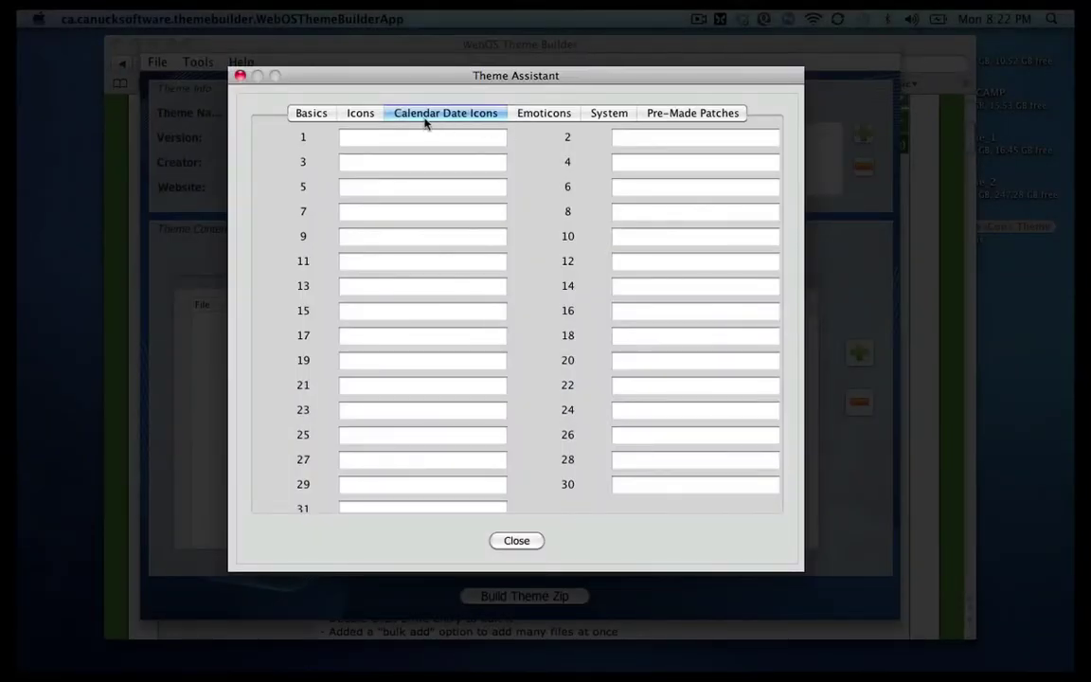
click(554, 115)
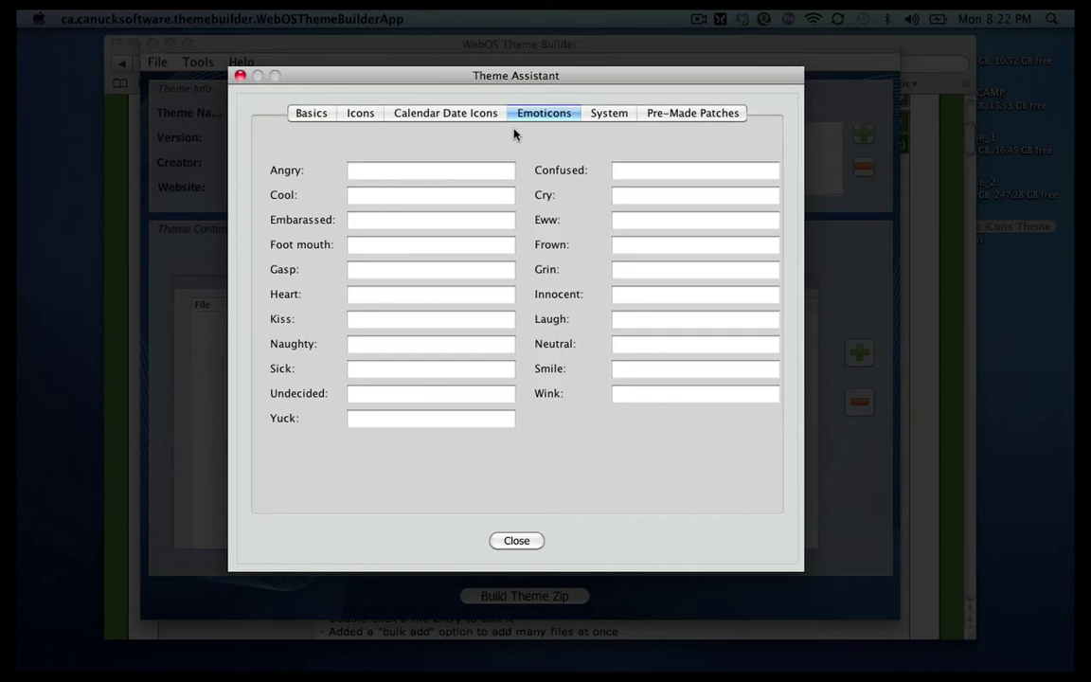
- Review the System graphics settings, opening and cancelling the quick launch background chooser
click(611, 112)
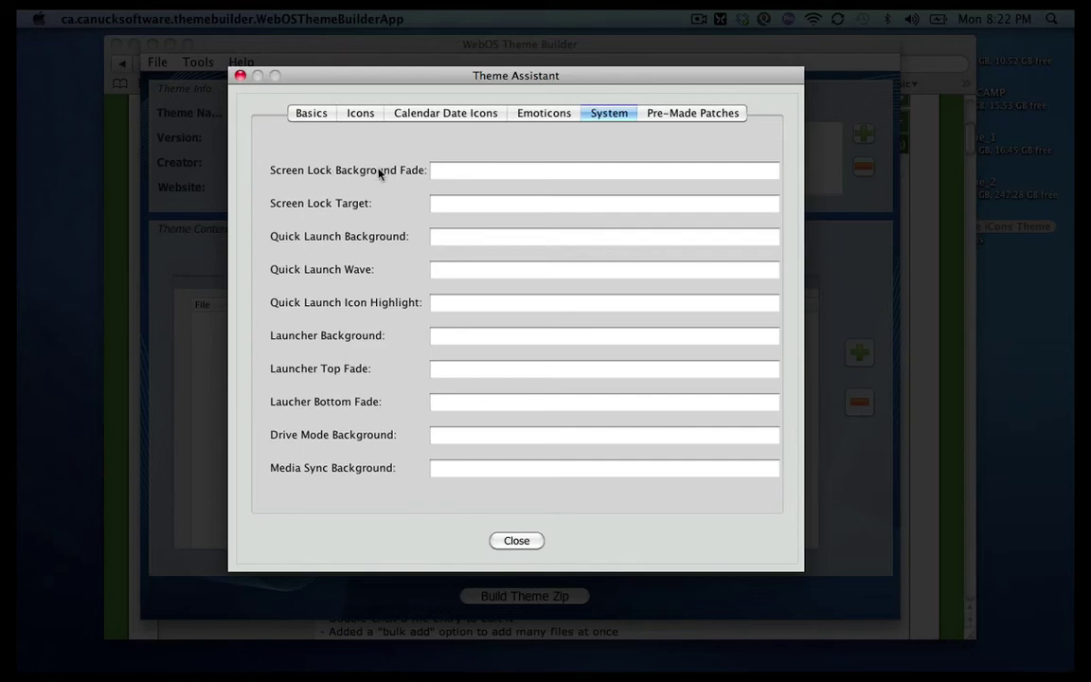
click(456, 237)
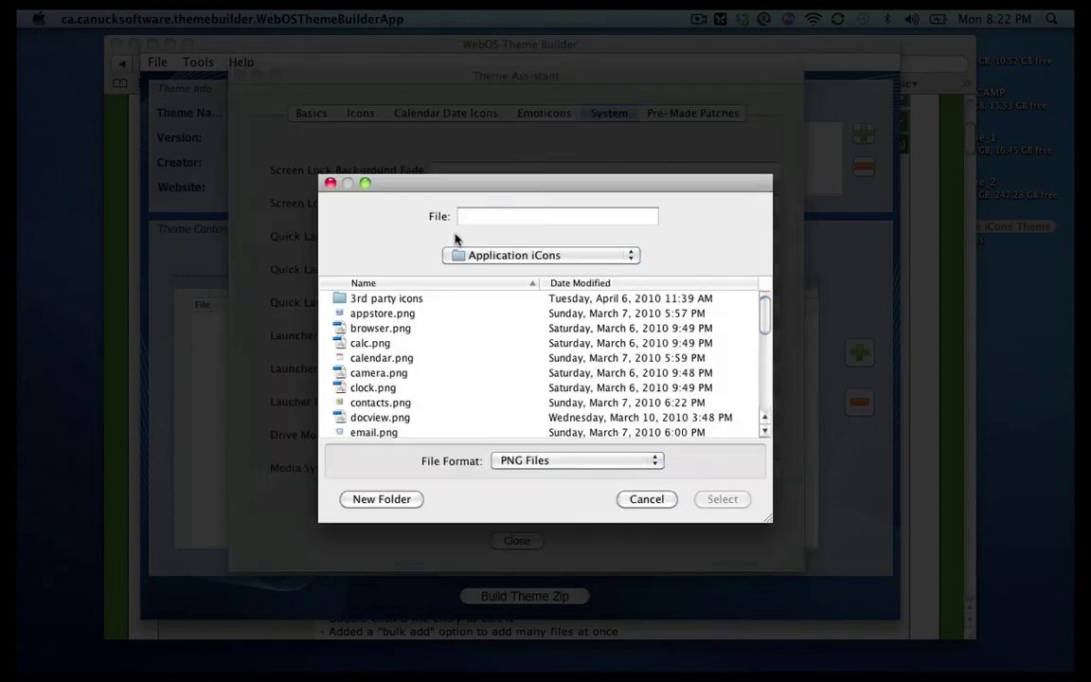
click(638, 501)
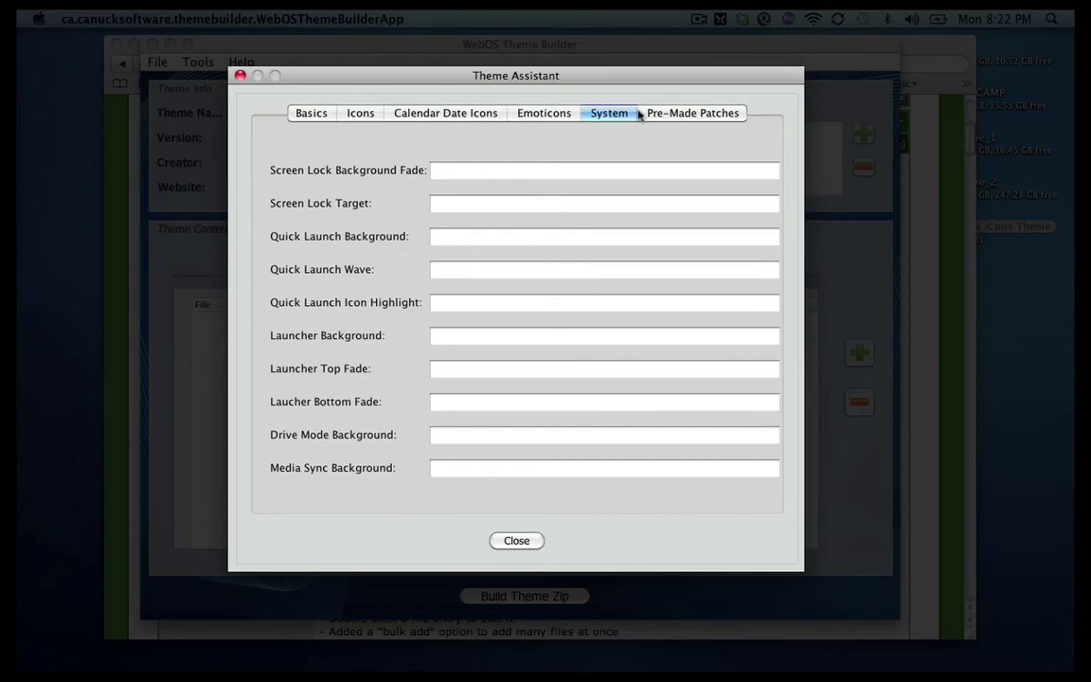
- Look through Pre-Made Patches, Basics, Calendar and Emoticons, ending back on the Icons tab
click(682, 114)
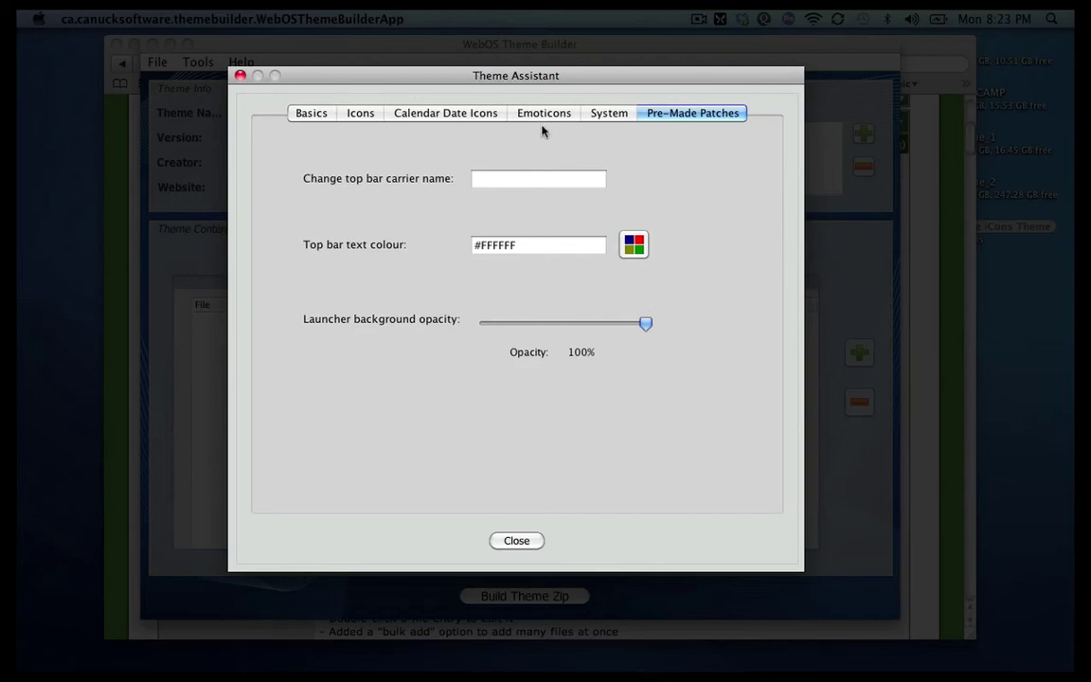
click(310, 115)
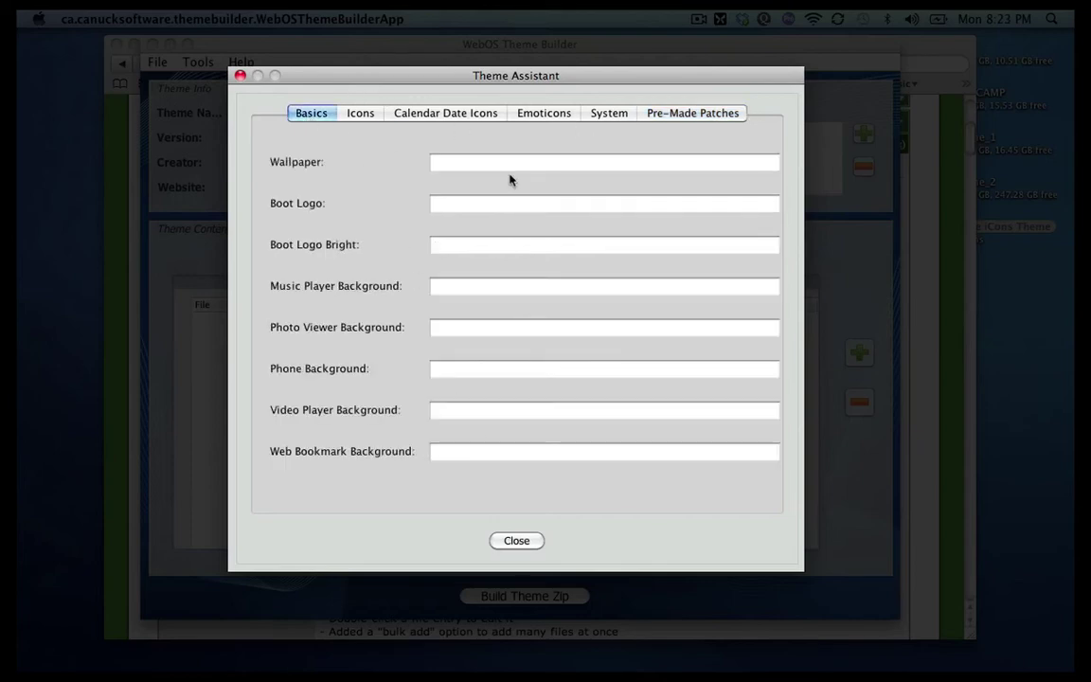
click(362, 115)
click(449, 113)
click(519, 116)
click(346, 112)
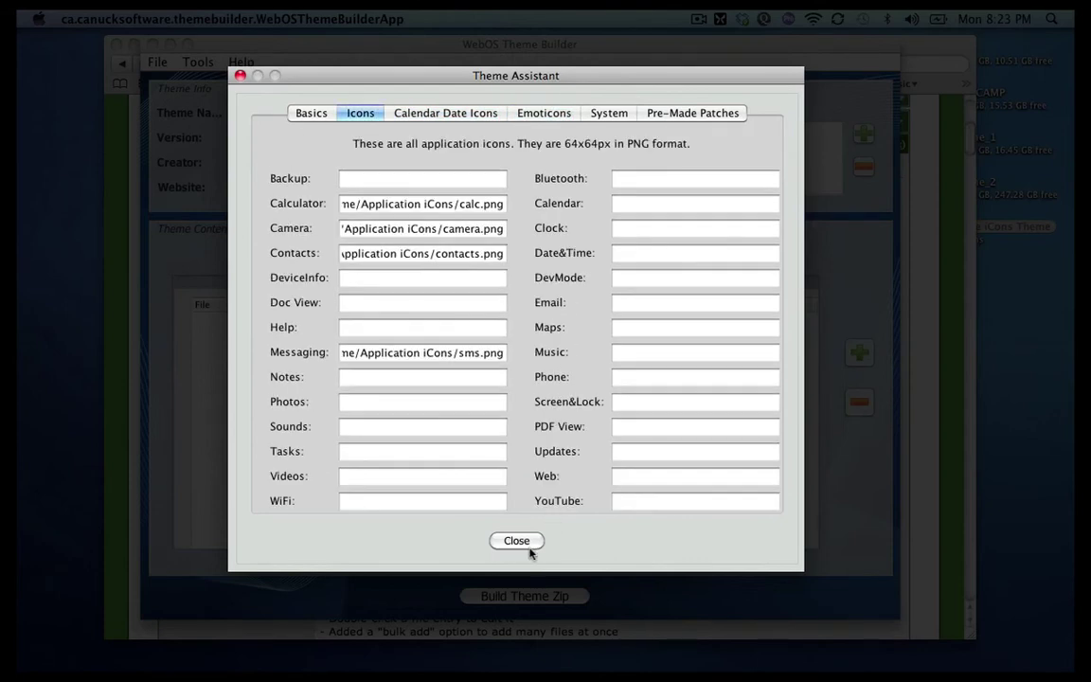
- Close the Theme Assistant and widen the App Icons image column to show full file paths
click(527, 546)
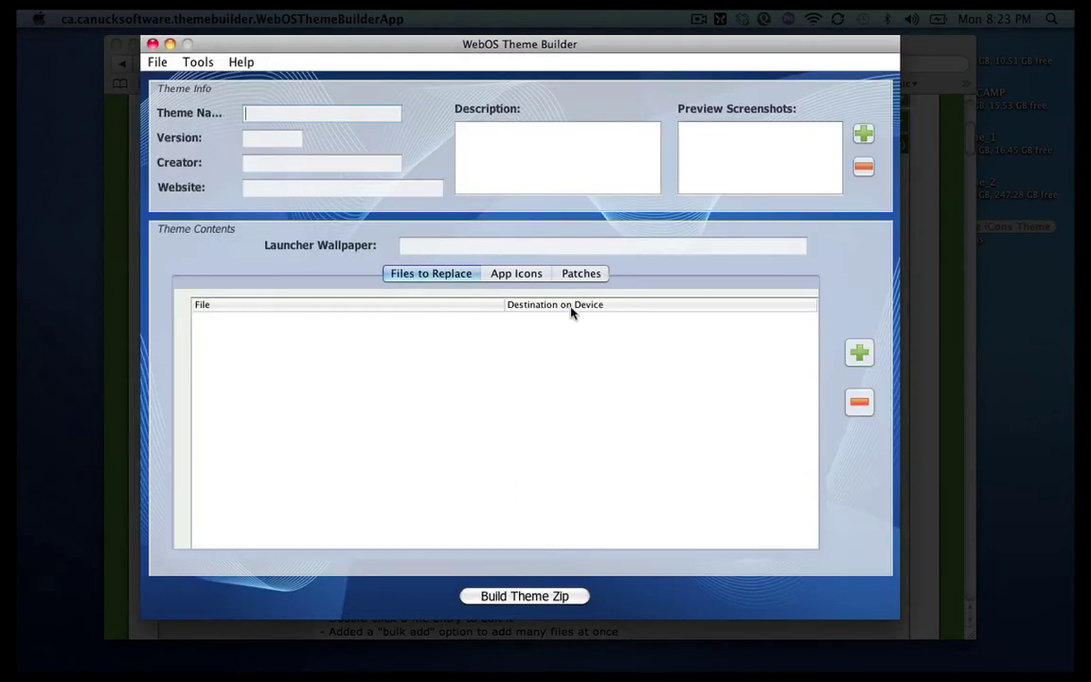
click(516, 274)
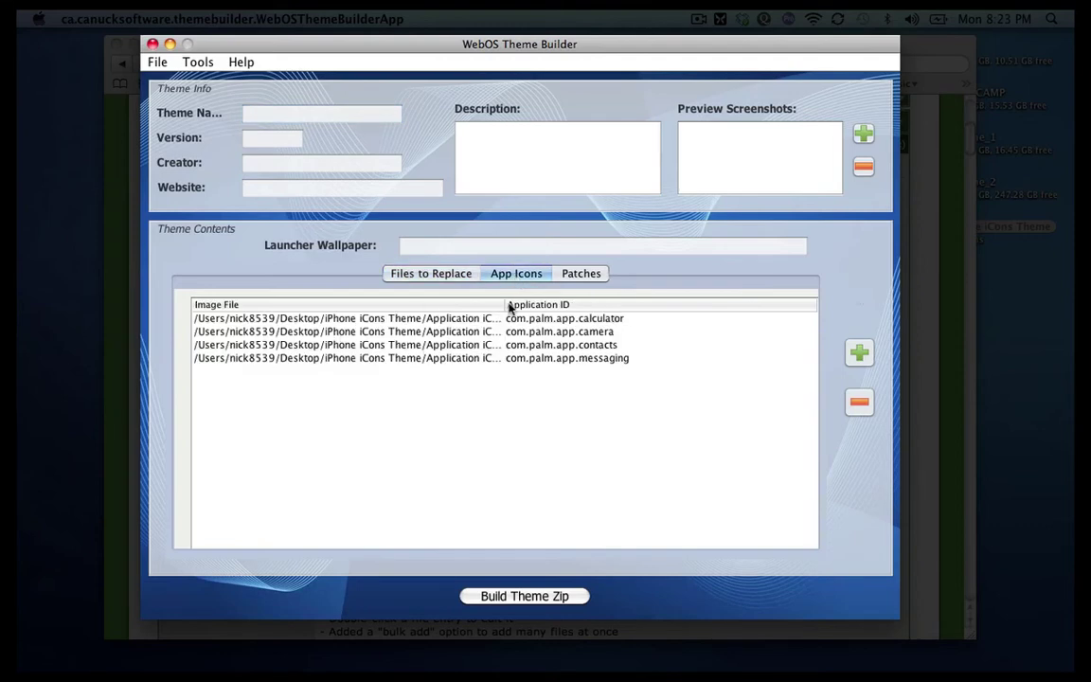
drag(504, 304, 602, 303)
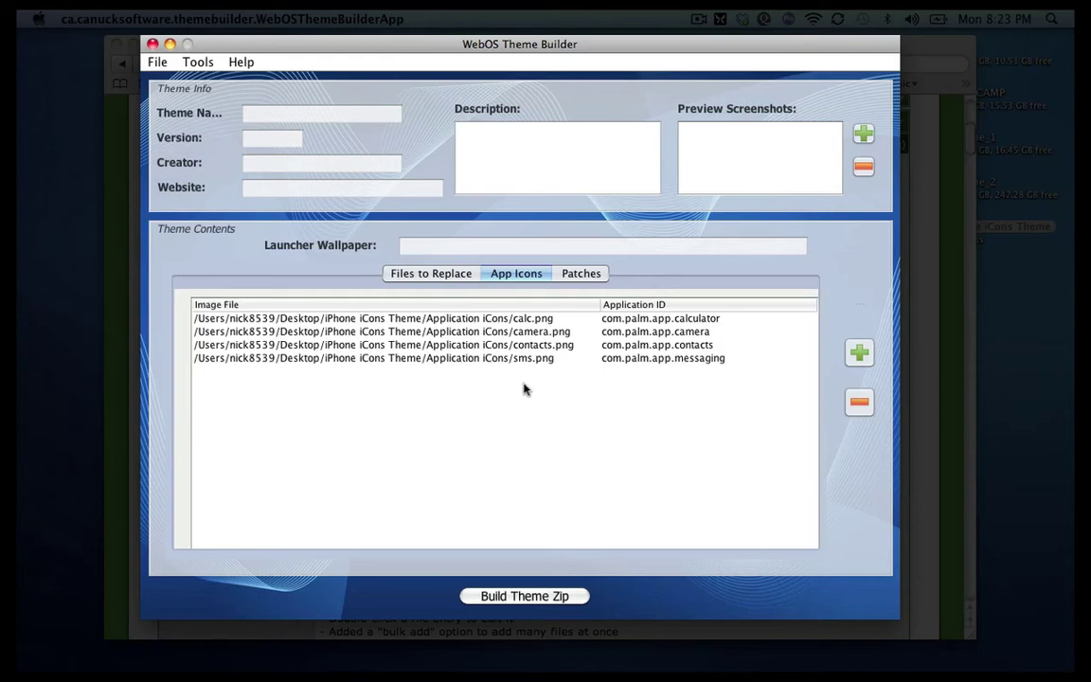
- Start a new app icon entry, then cancel the Add Icon dialog without adding anything
click(859, 355)
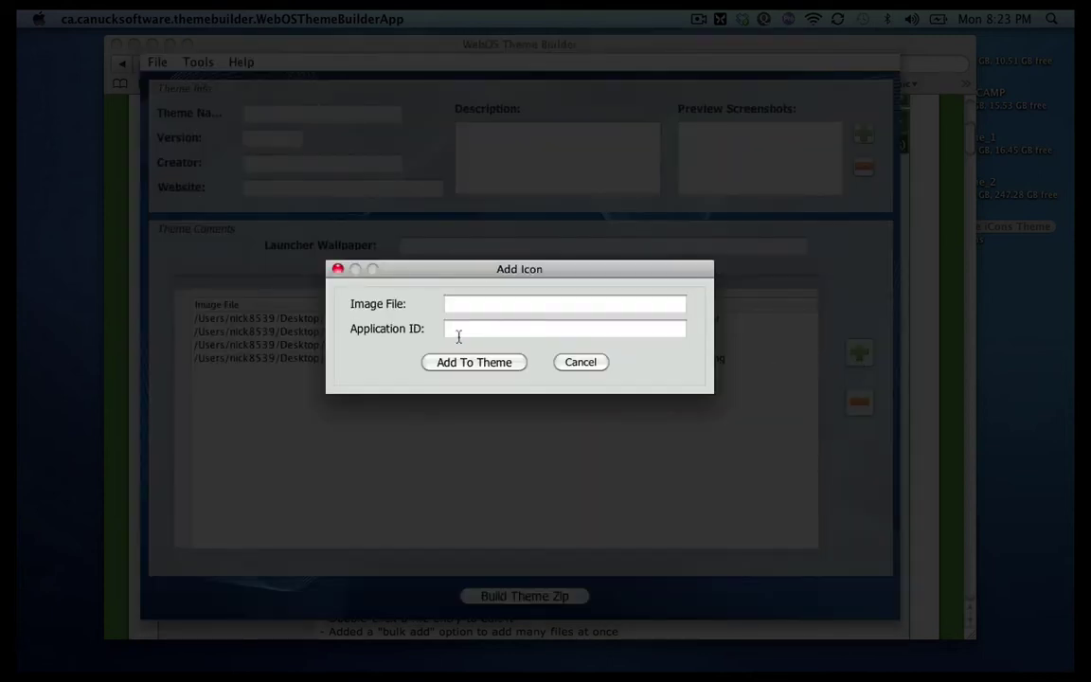
click(458, 333)
click(453, 303)
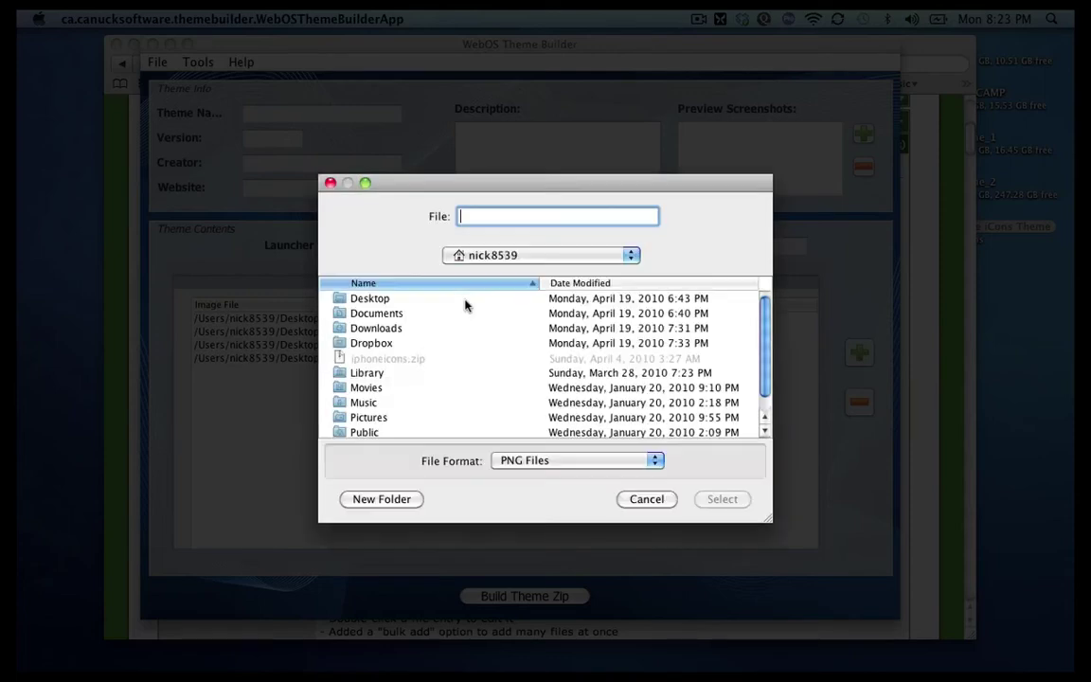
key(Escape)
click(492, 328)
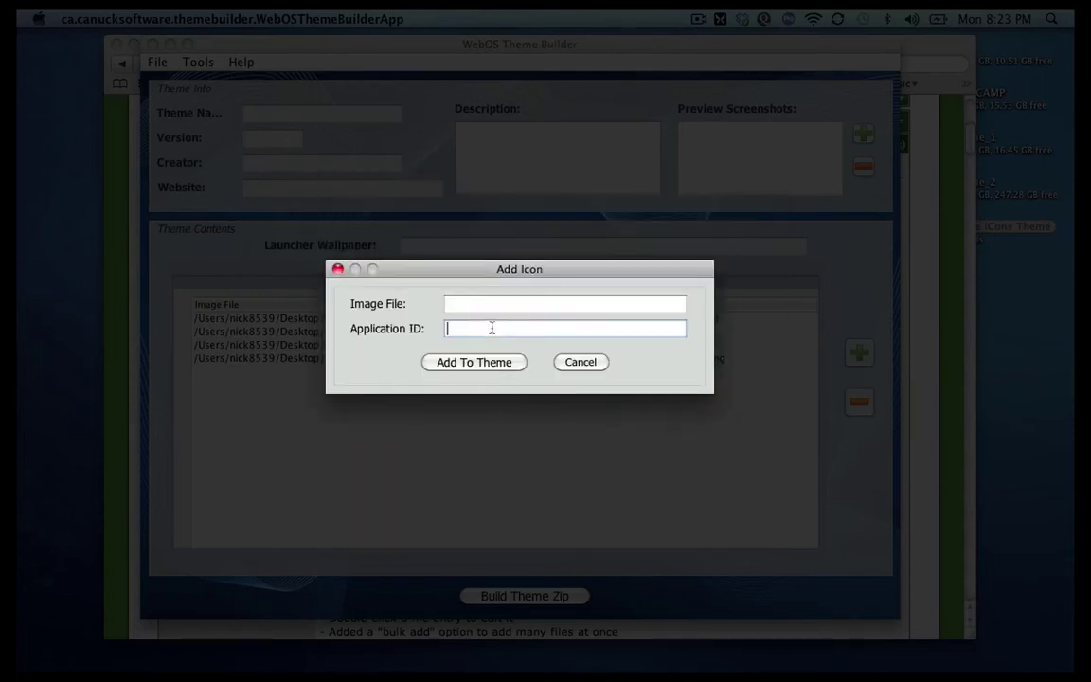
click(581, 367)
- Fill in theme info: name IPHONE, version 1, creator name, website, and description TEST
click(266, 113)
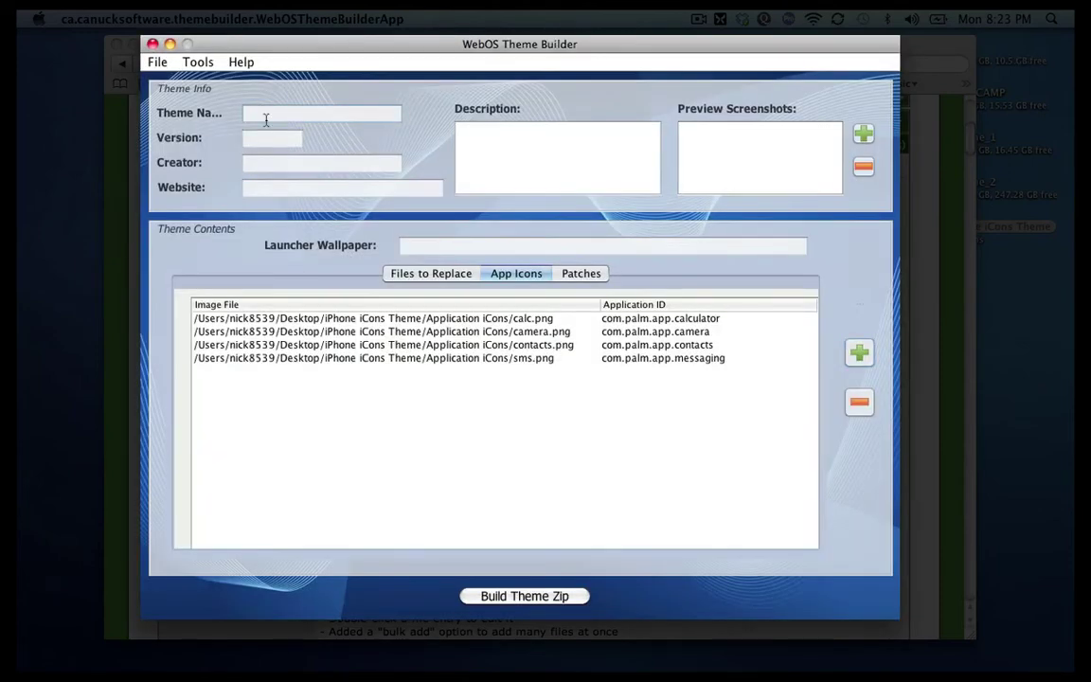
text(IPPHONE)
click(270, 138)
text(1)
click(249, 113)
key(Delete)
click(298, 167)
text(NICK)
click(292, 185)
text(NICKTRINIDAD.COM)
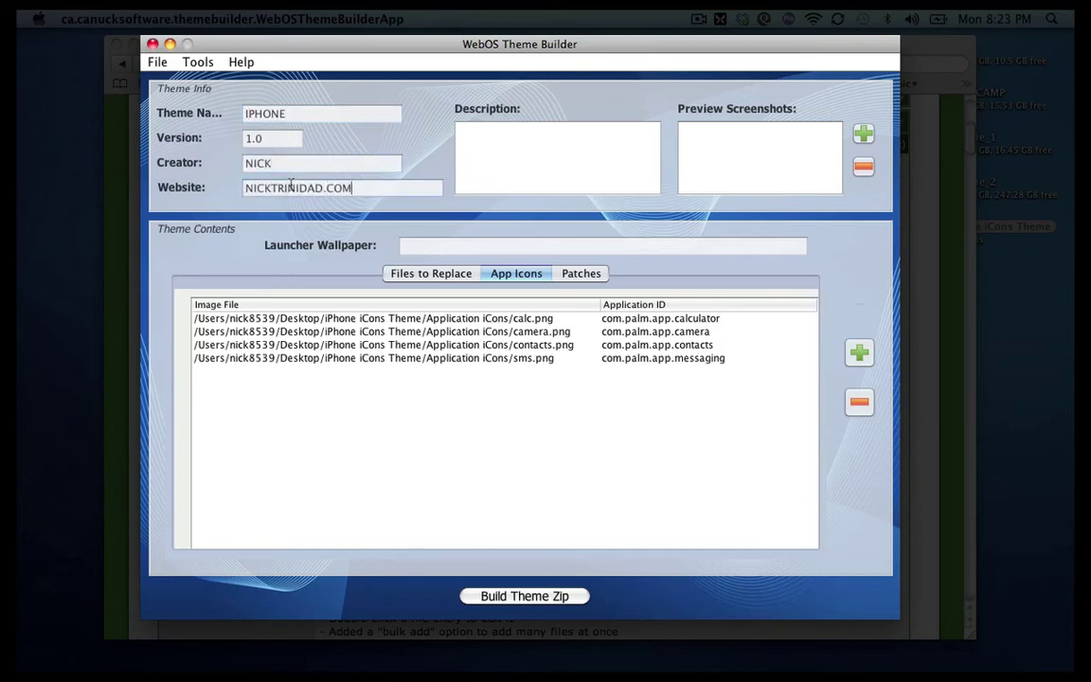
click(500, 173)
text(TEST)
- Add background-wallpaper.jpg from Desktop > iPhone iCons Theme > Wallpapers as a preview screenshot
click(863, 134)
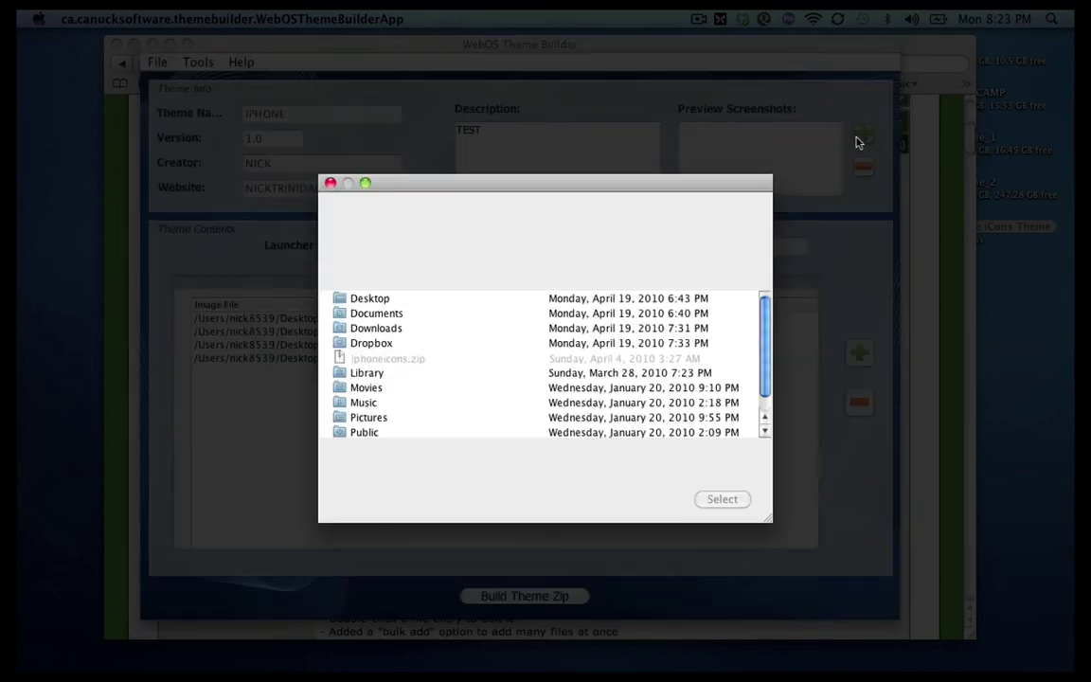
double_click(382, 297)
double_click(384, 301)
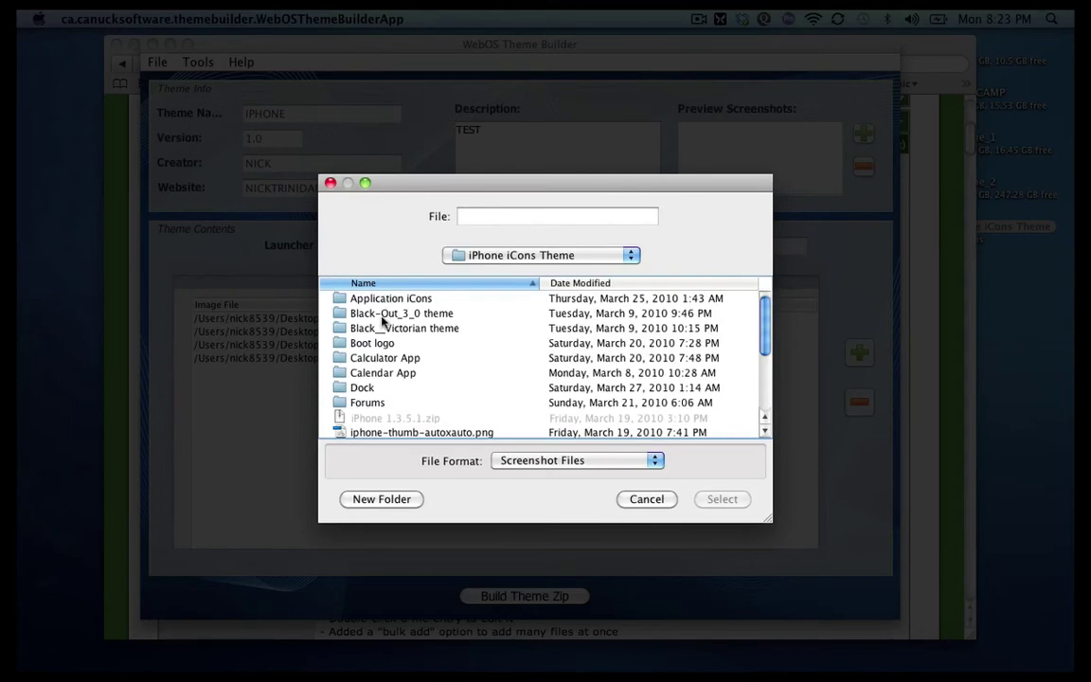
scroll(362, 422, down, 5)
double_click(370, 432)
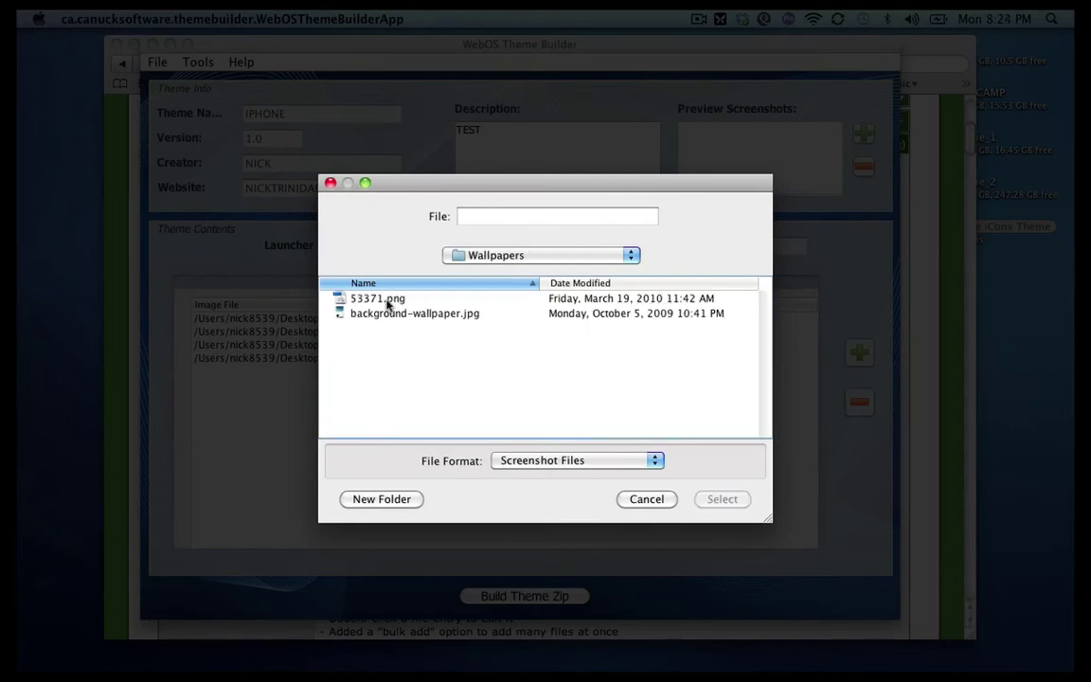
click(389, 315)
double_click(388, 316)
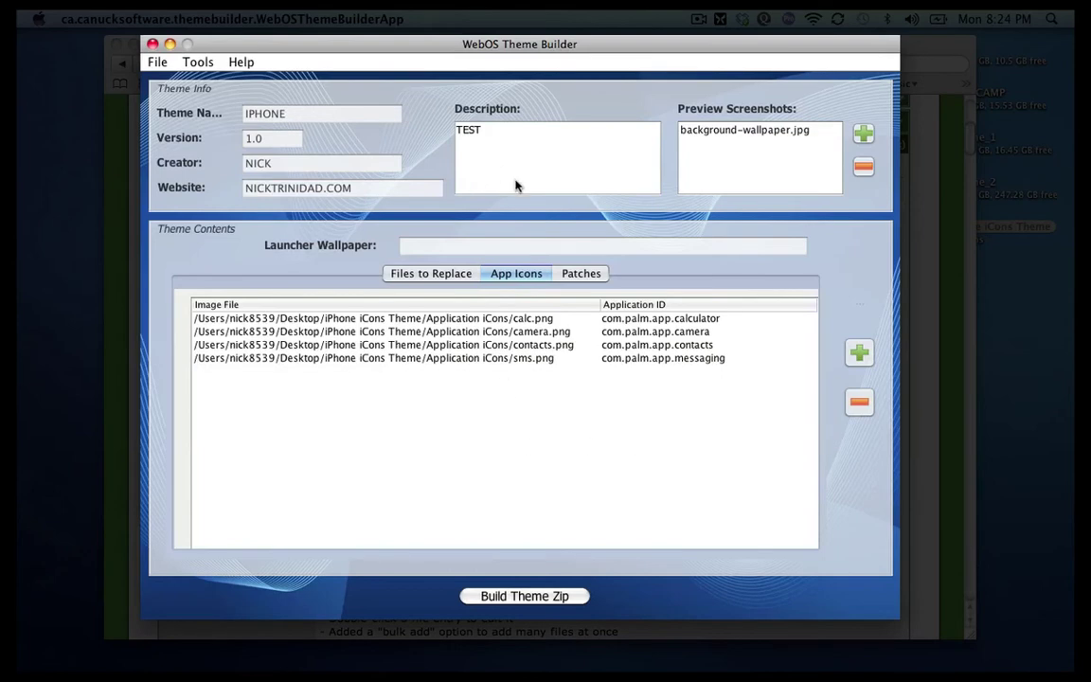
- Build the theme zip as 'test theme' on the Desktop and acknowledge the completion message
click(533, 595)
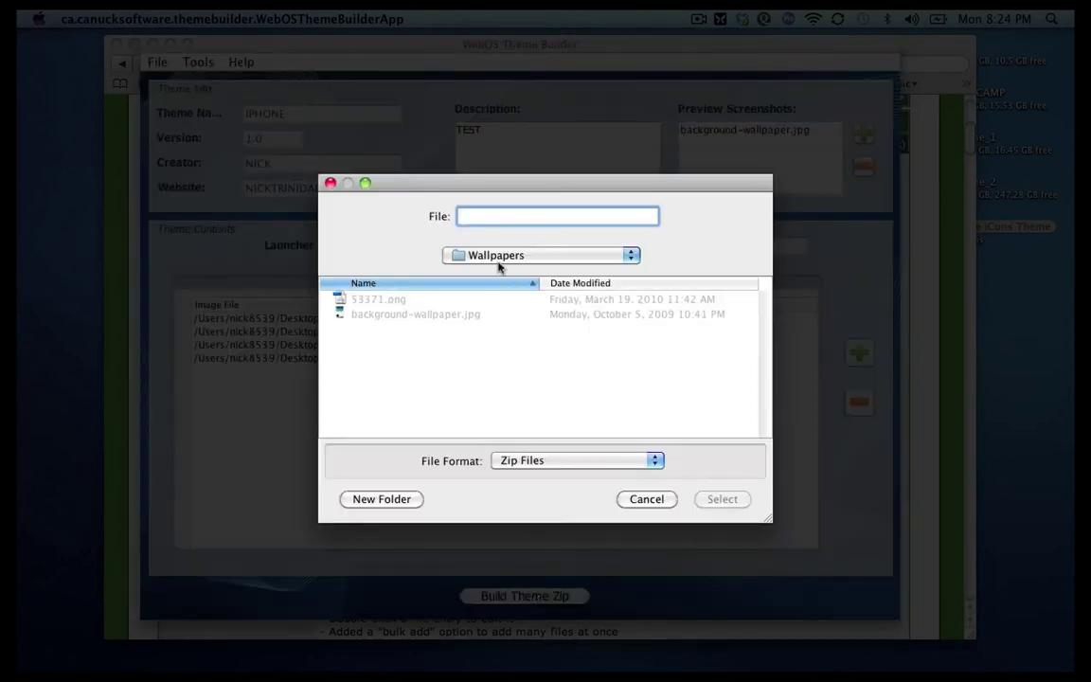
click(494, 256)
click(486, 285)
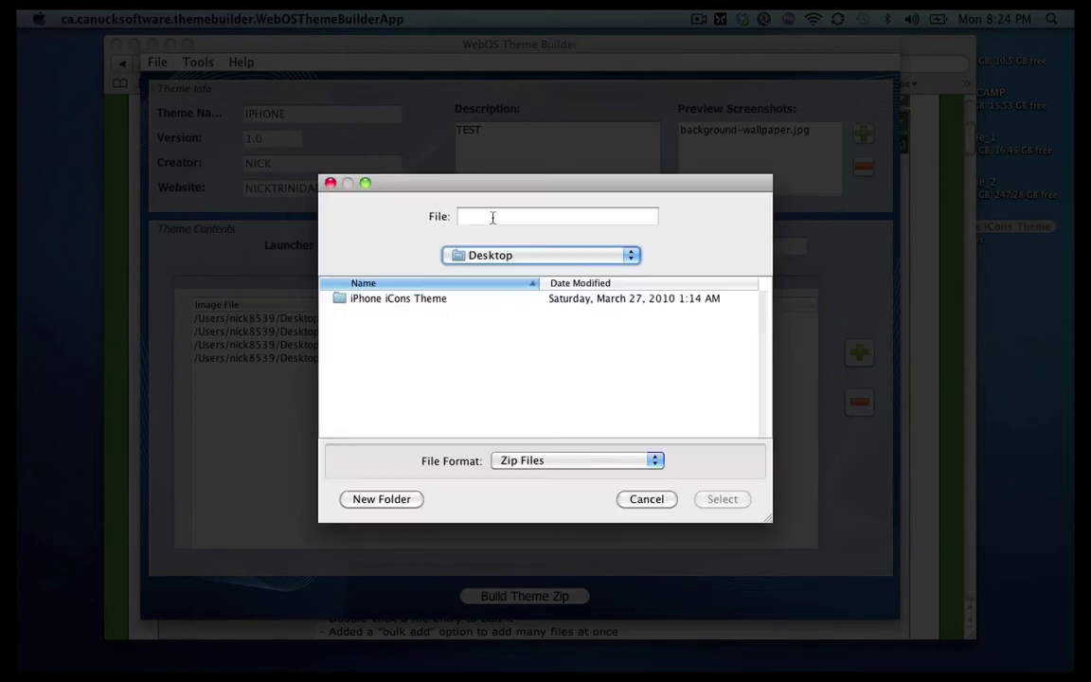
click(493, 217)
text(test theme)
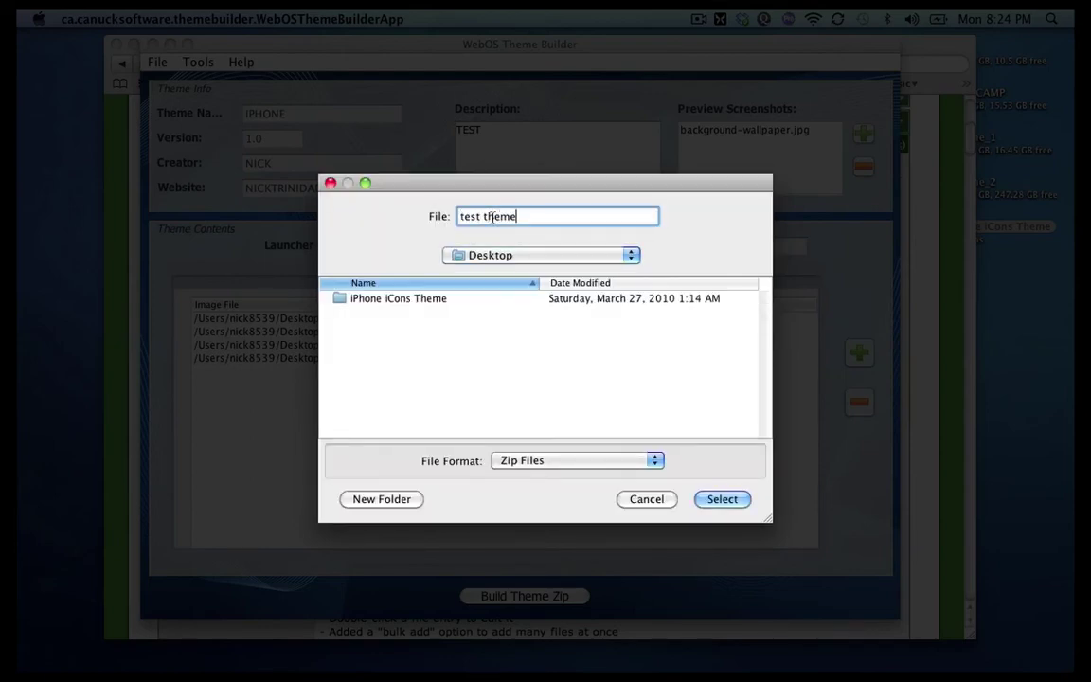
key(Return)
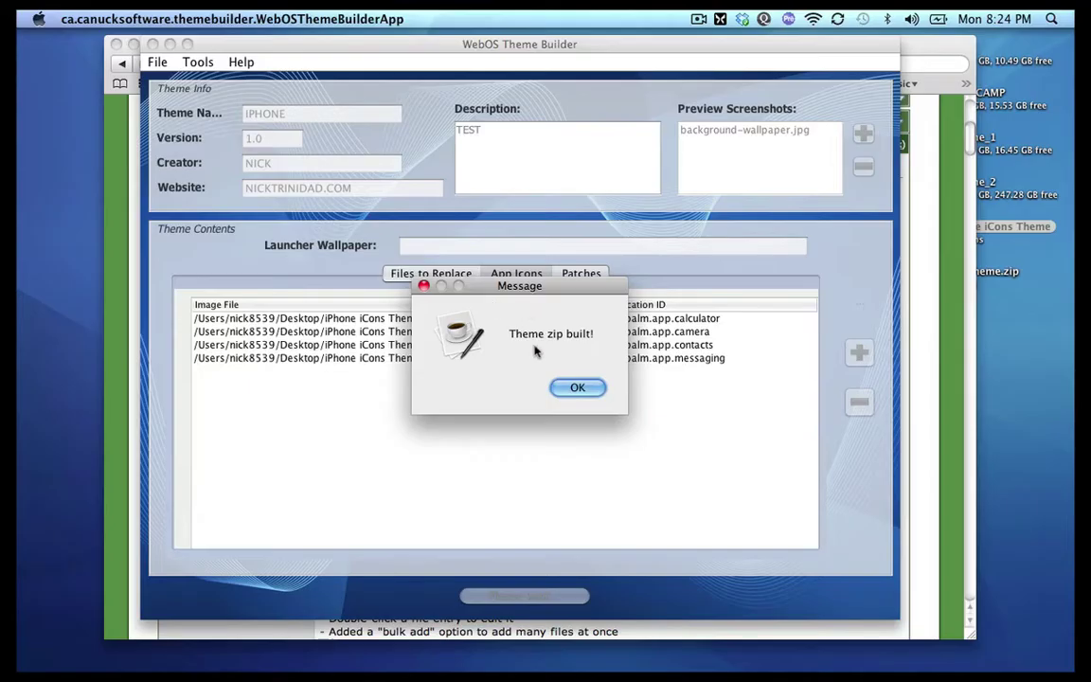
click(578, 387)
drag(210, 43, 195, 44)
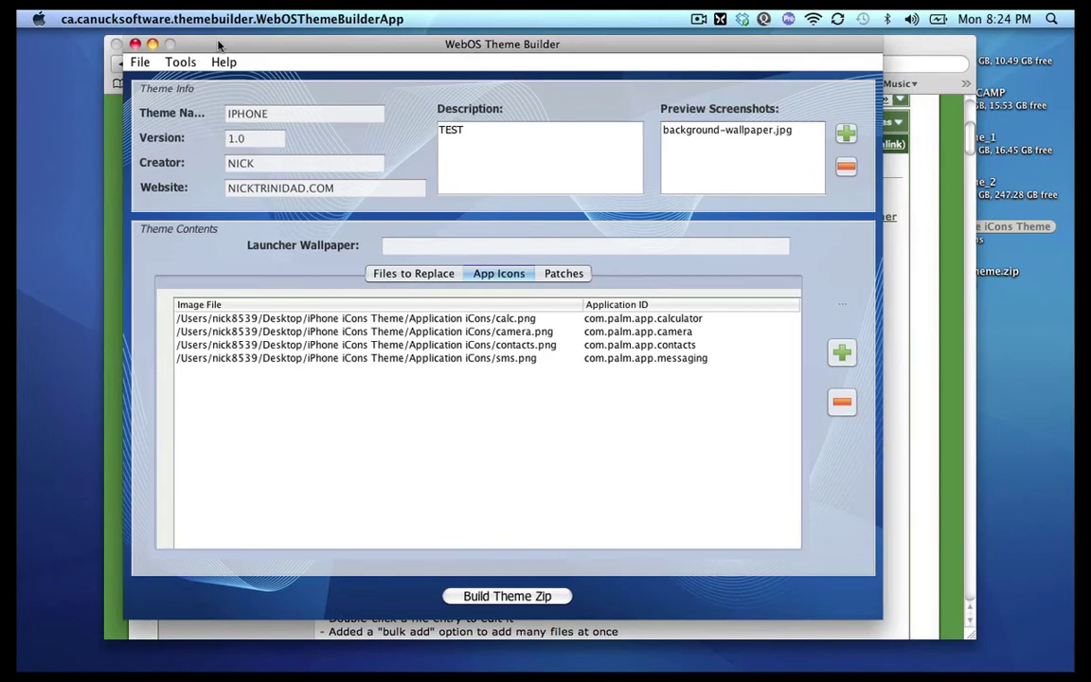
- Quit the theme builder, close the browser window, and select test theme.zip on the desktop
click(171, 15)
click(161, 147)
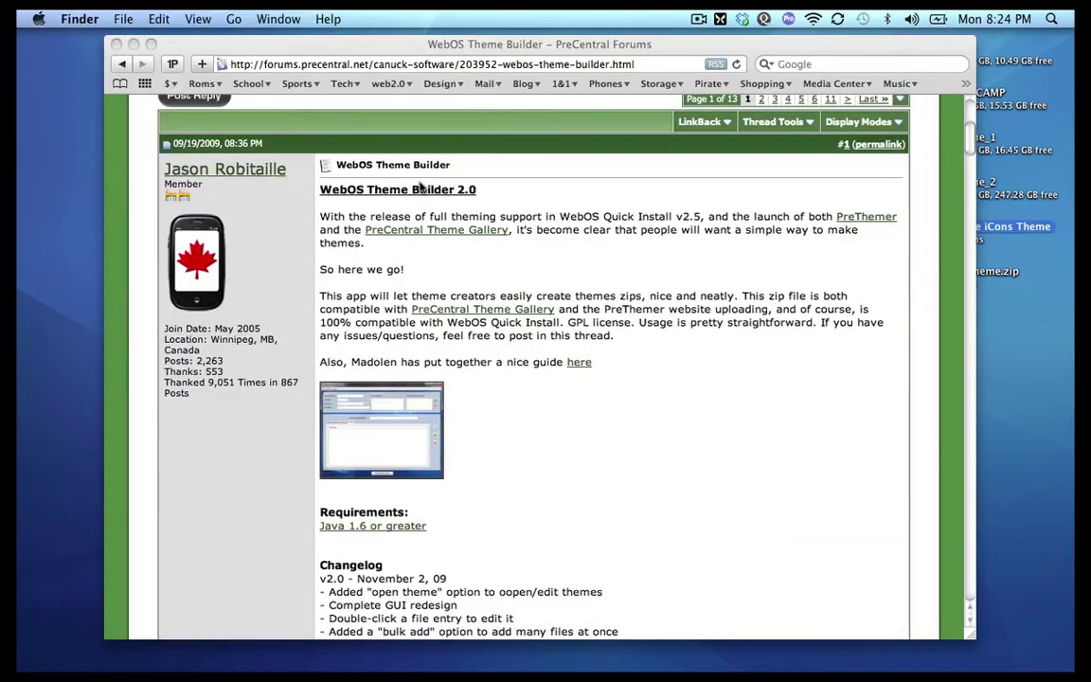
click(116, 43)
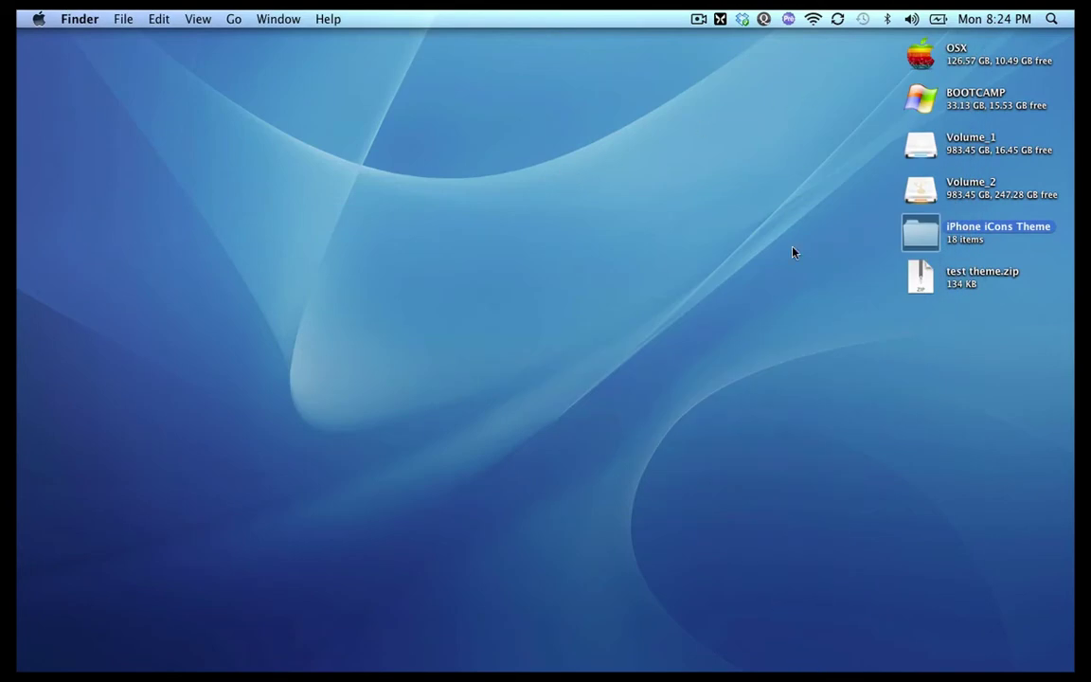
drag(894, 285, 919, 312)
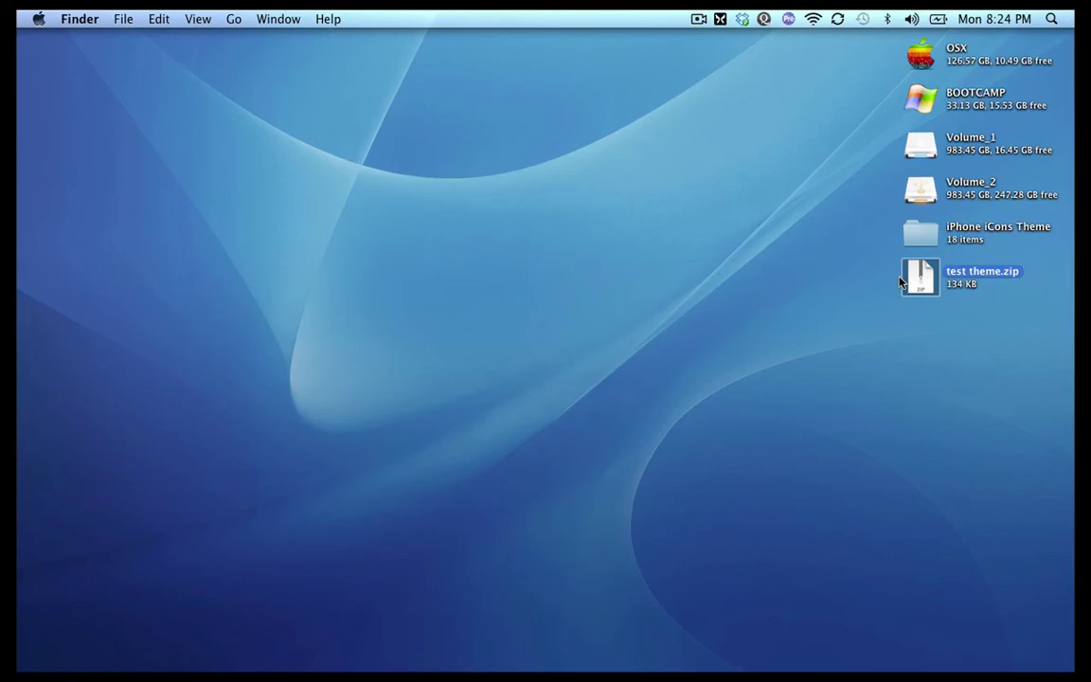
- Load prethemer.com/ in a new Safari tab, skim it, then switch back to the forum thread tab
click(806, 663)
key(super+t)
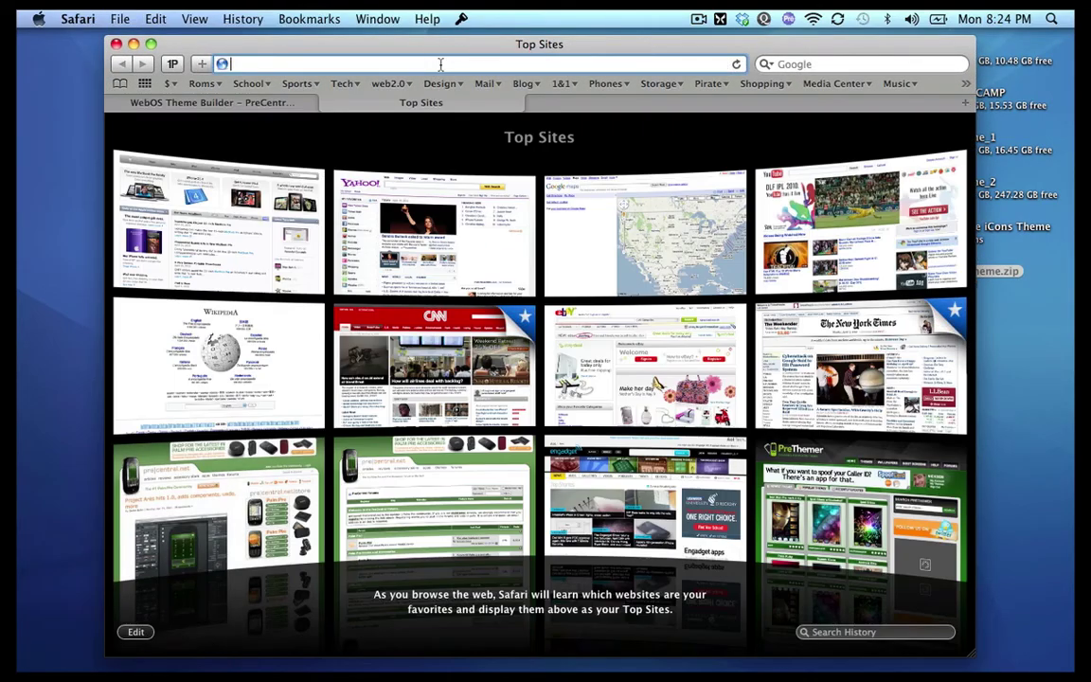
text(u)
key(BackSpace)
key(BackSpace)
text(prethemer.com/)
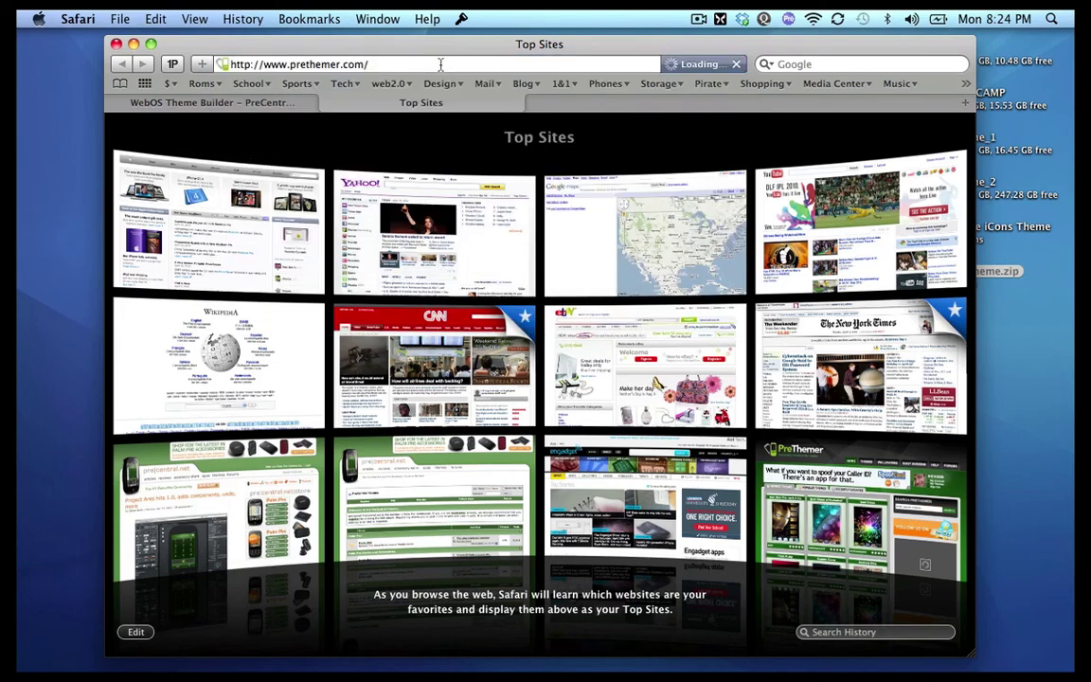
key(Return)
scroll(568, 313, down, 8)
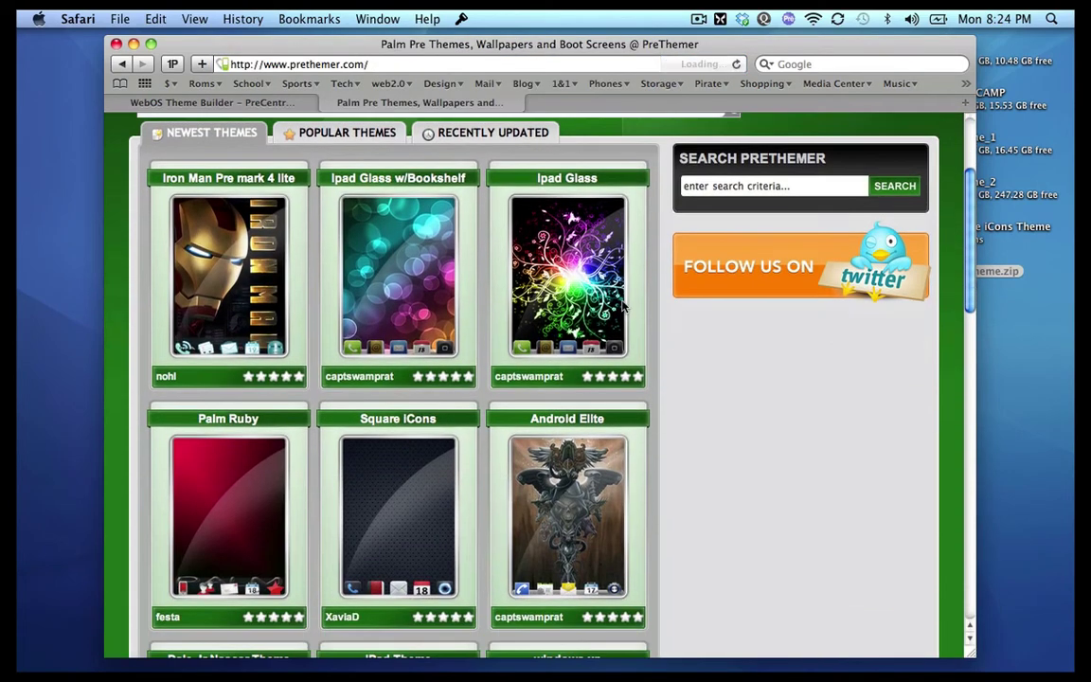
scroll(623, 306, up, 5)
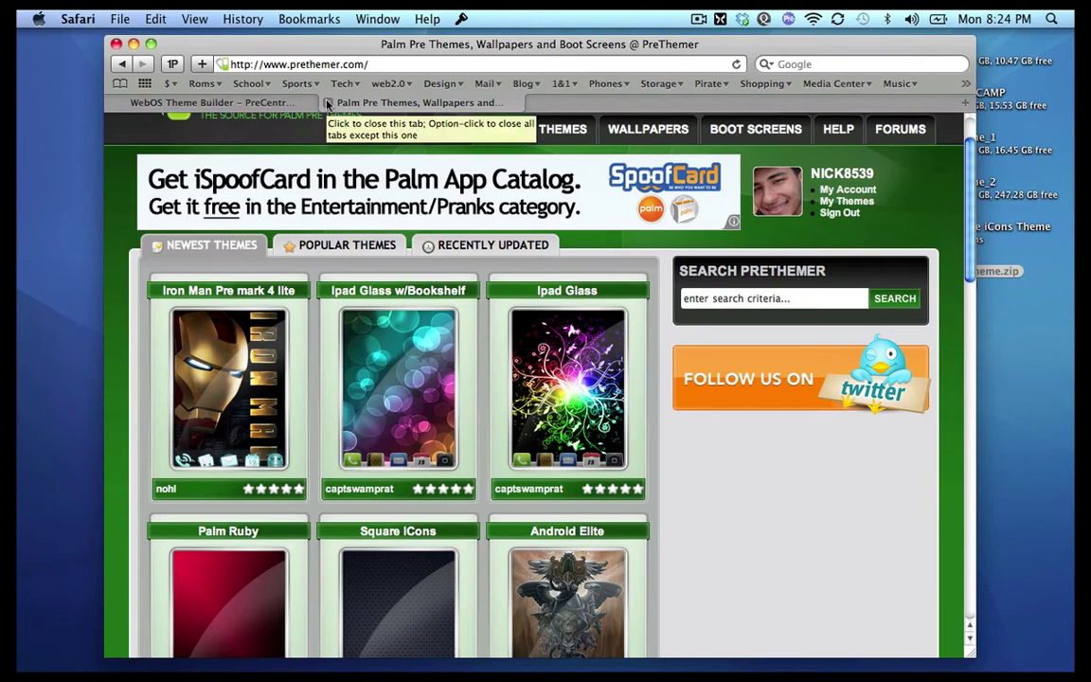
click(216, 103)
- Open the Application iCons folder from the Dock, then bring the forum browser back in front
mouse_move(822, 671)
click(801, 644)
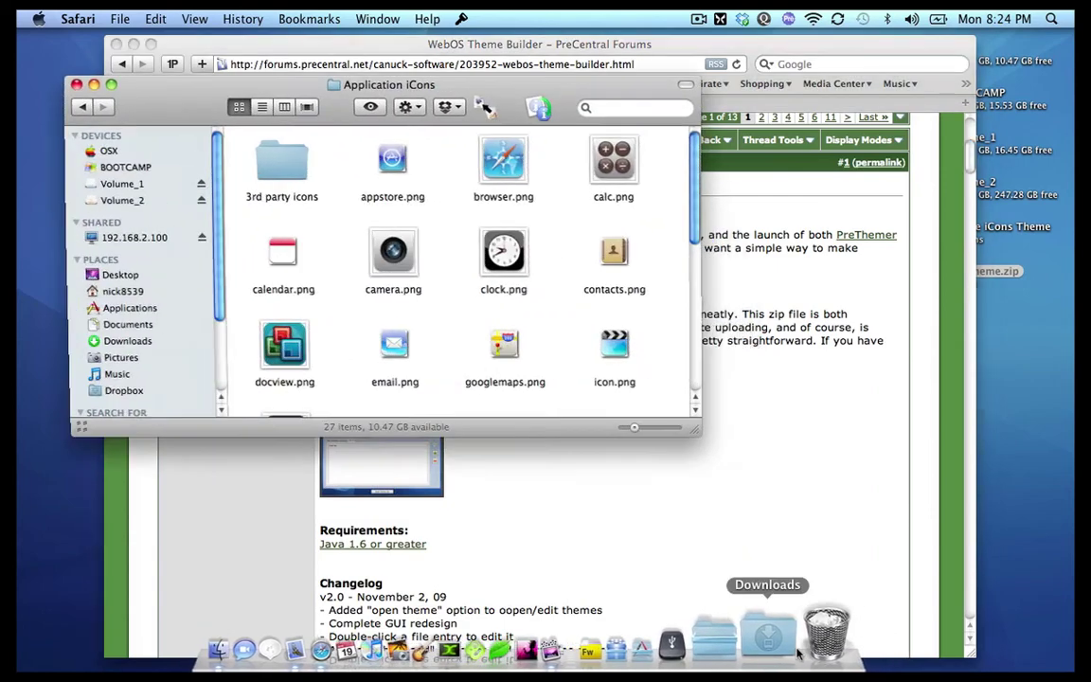
click(521, 449)
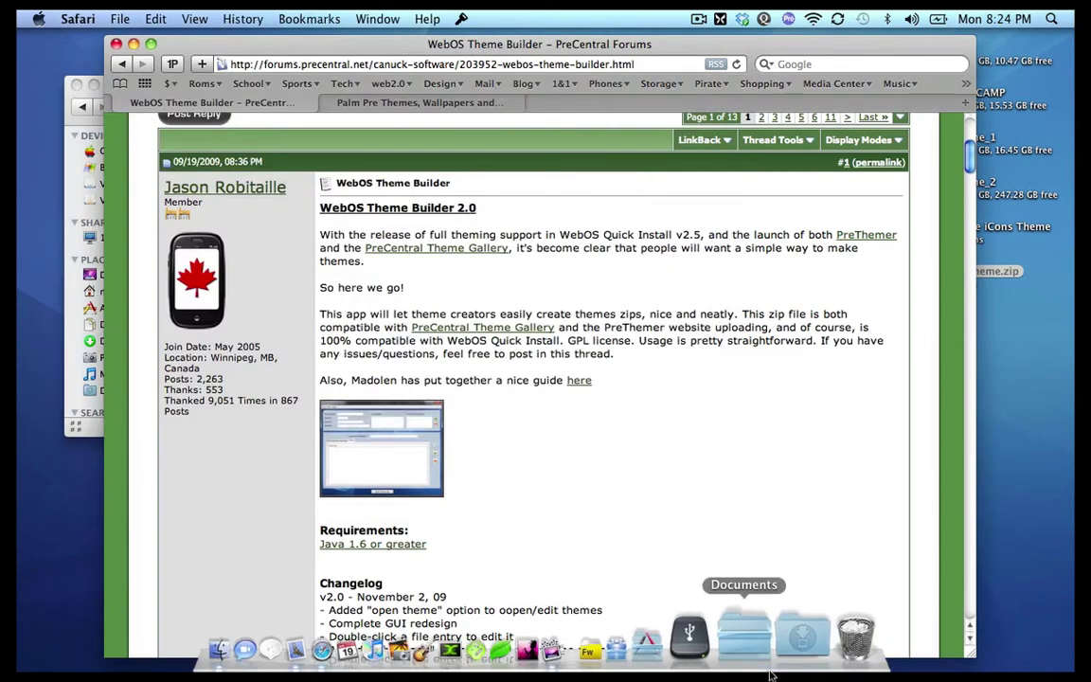
- Launch WebOSQuickInstall2.9.jar from the Palm Pre stack, close the PreThemer tab, and centre the installer window
click(724, 649)
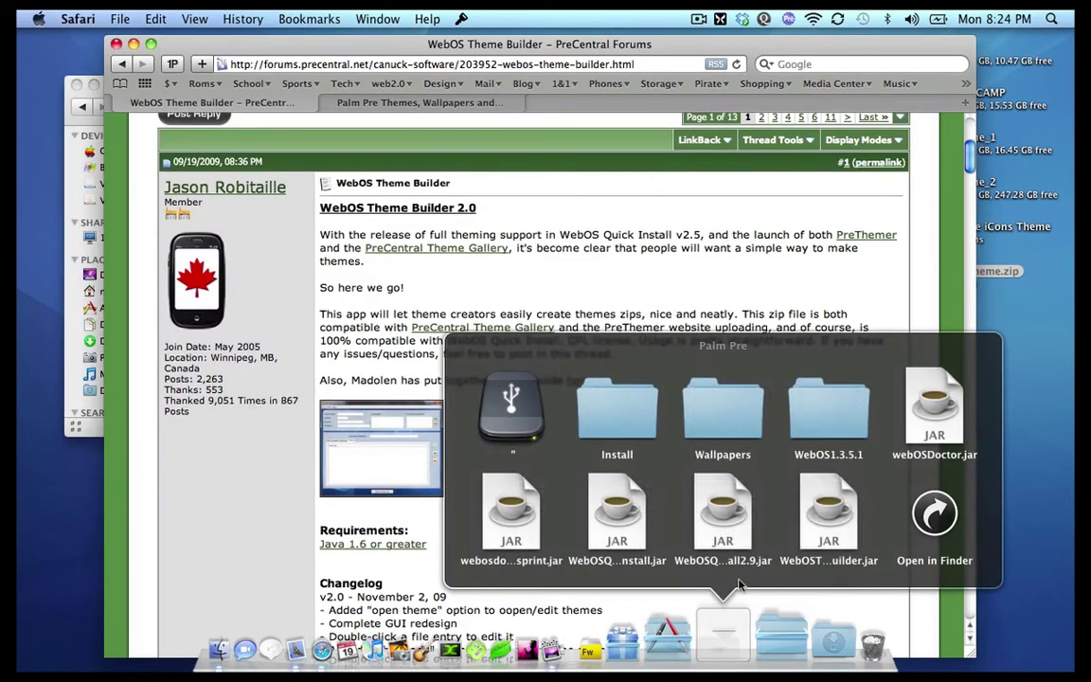
click(718, 514)
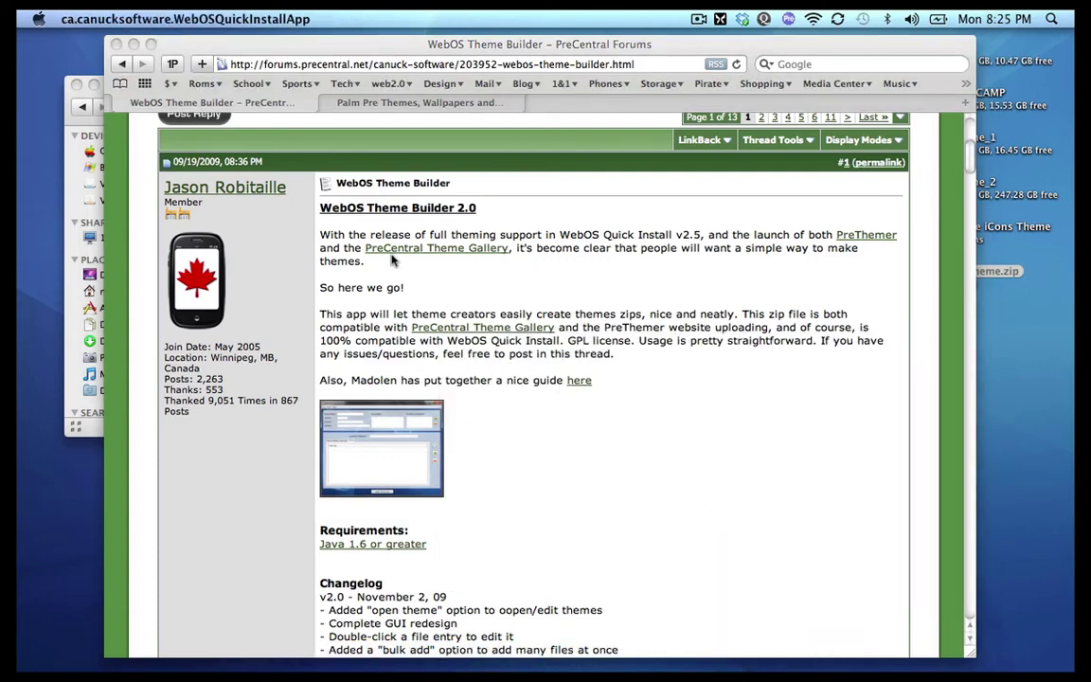
click(330, 101)
click(84, 55)
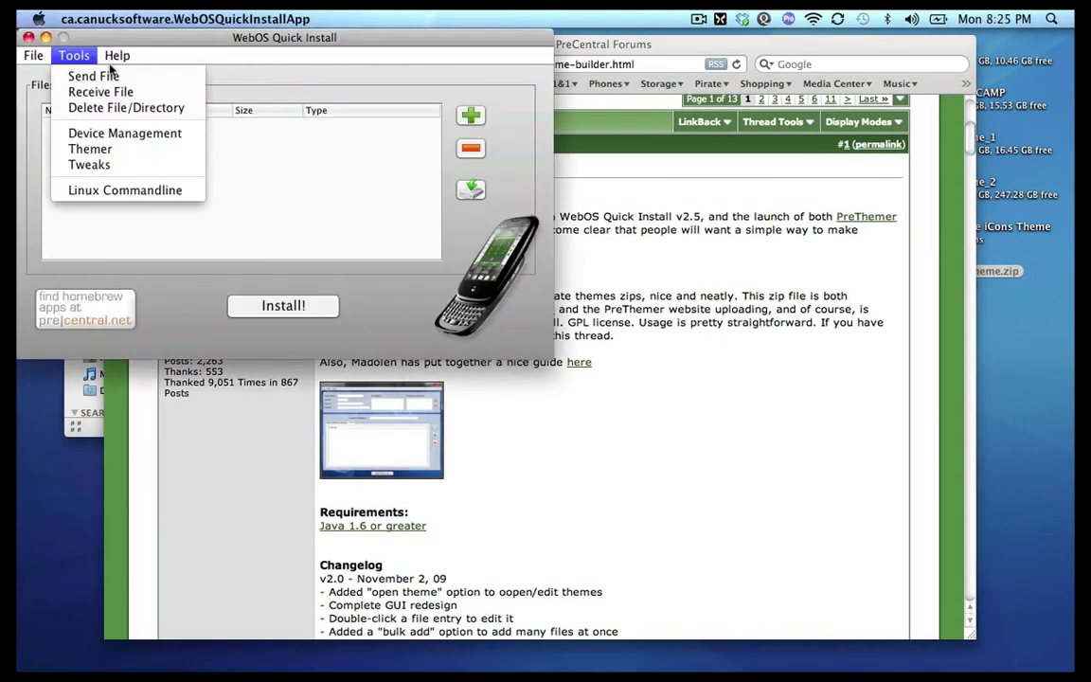
drag(211, 40, 426, 121)
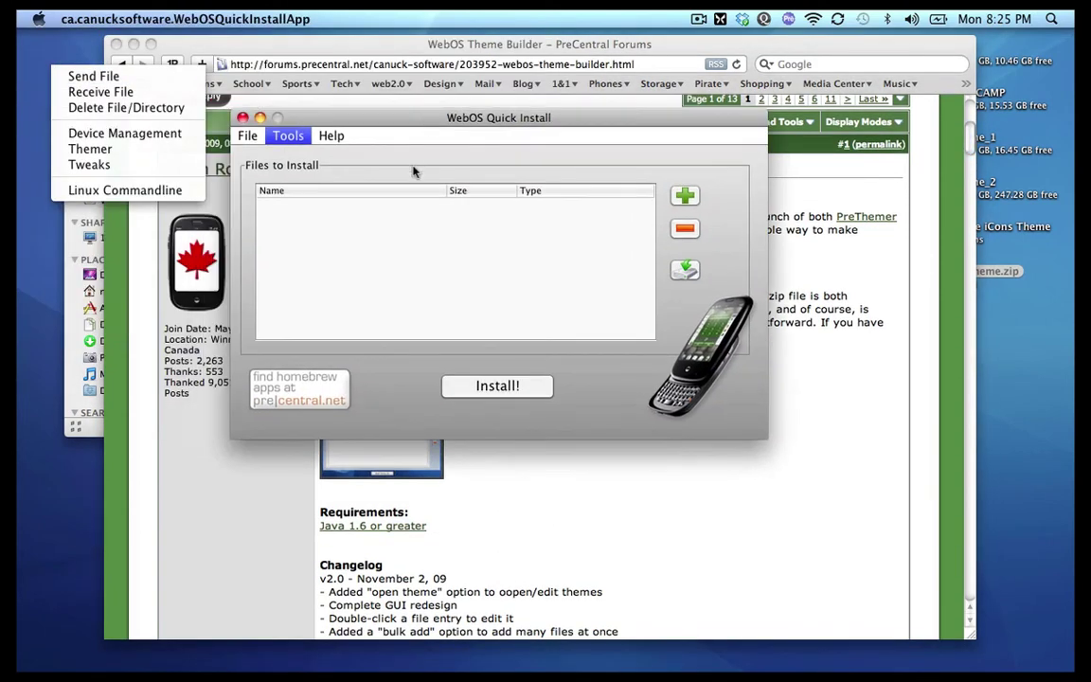
click(347, 204)
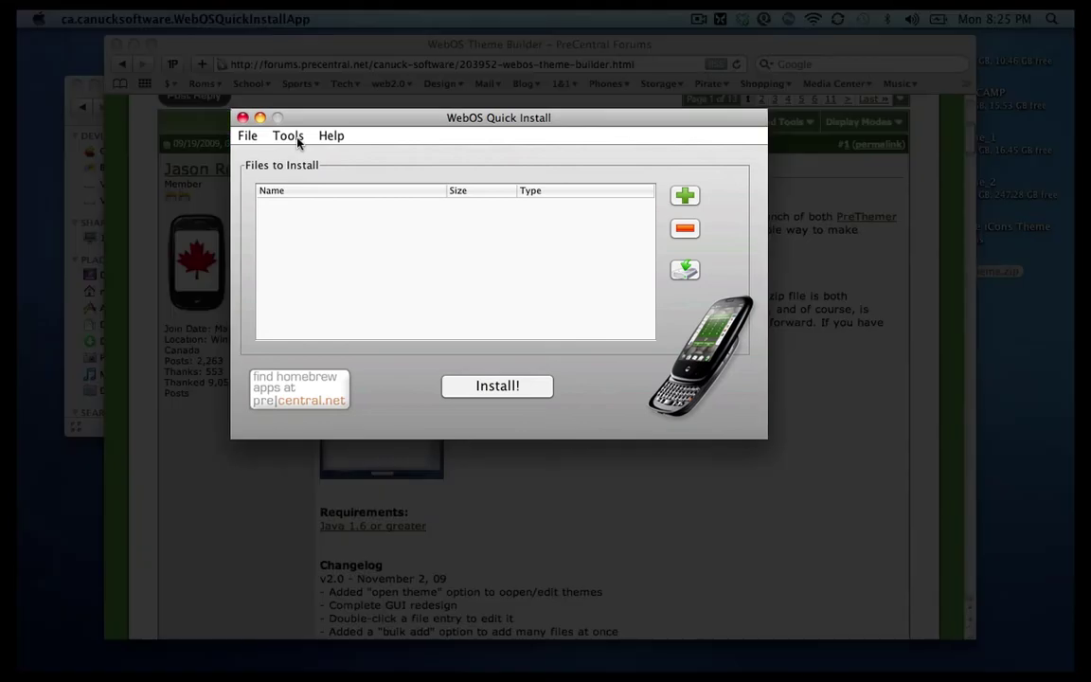
- Open Tools > Themer and load test theme.zip from the Desktop
click(297, 141)
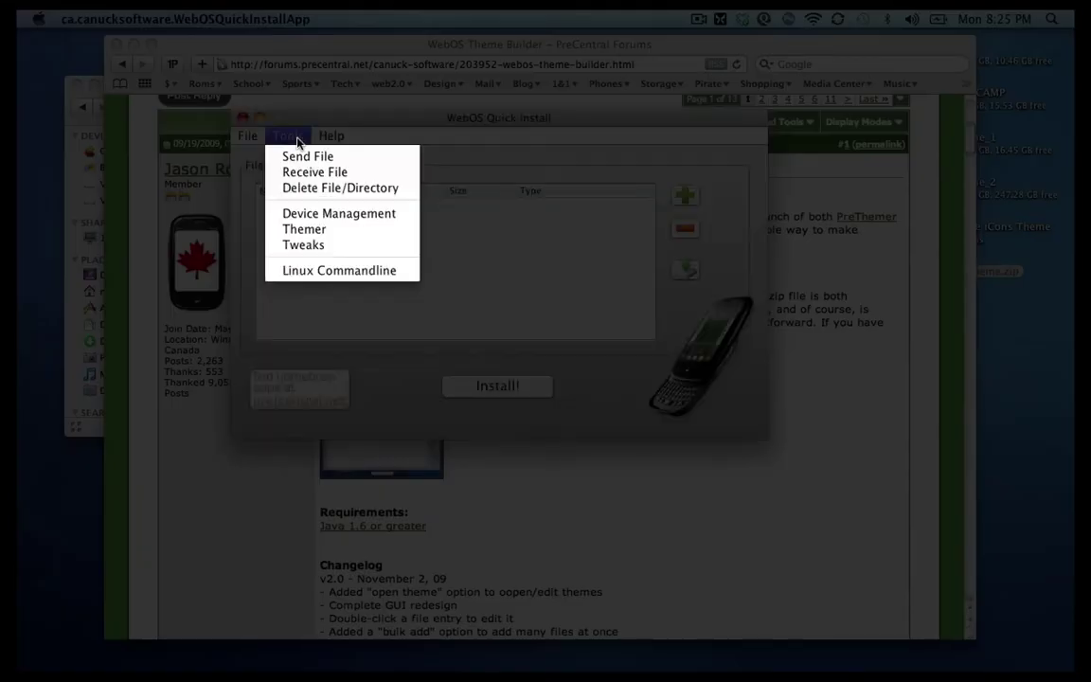
click(322, 231)
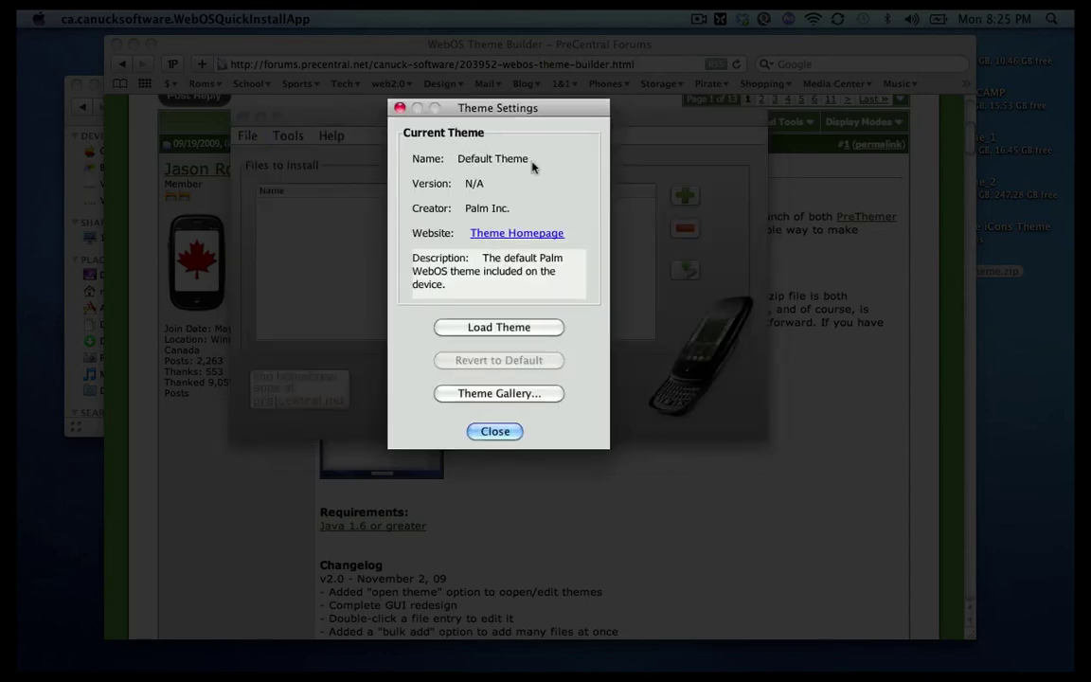
click(490, 328)
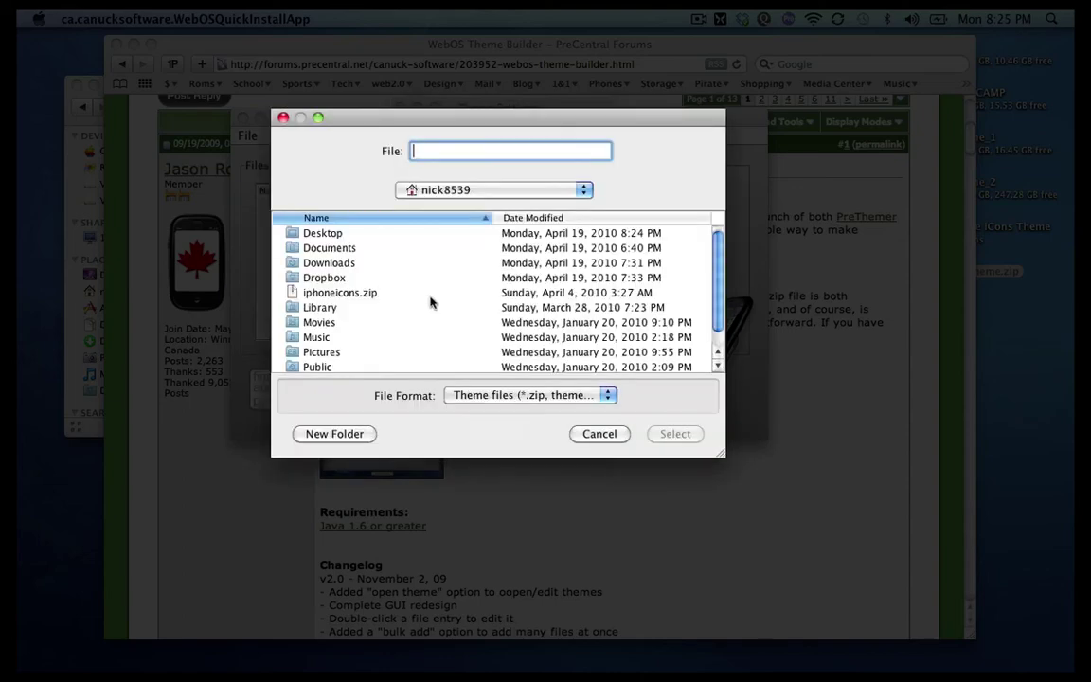
double_click(310, 237)
click(314, 251)
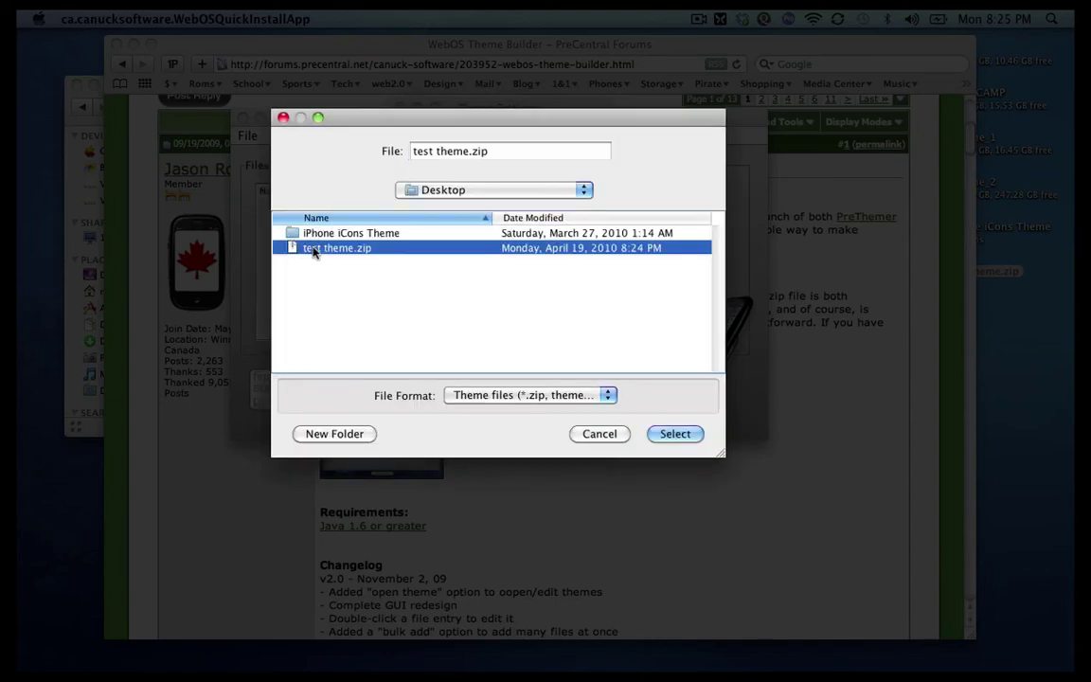
double_click(313, 249)
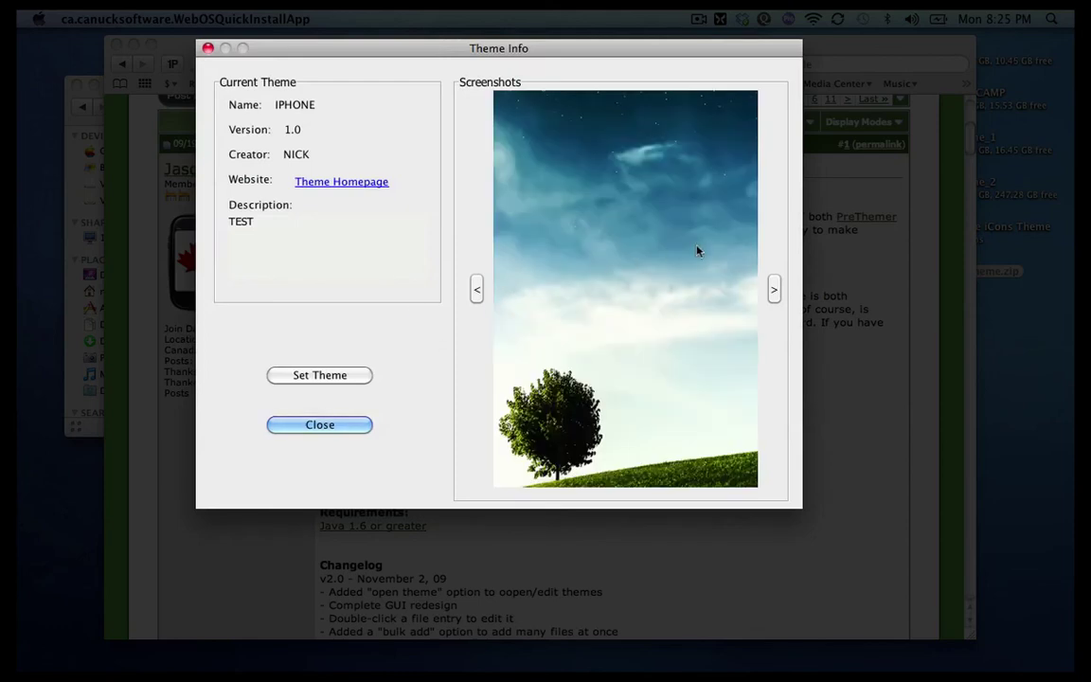
- Flip through the theme screenshots, set IPHONE as the device theme, and close Theme Info
click(774, 290)
click(478, 290)
click(333, 379)
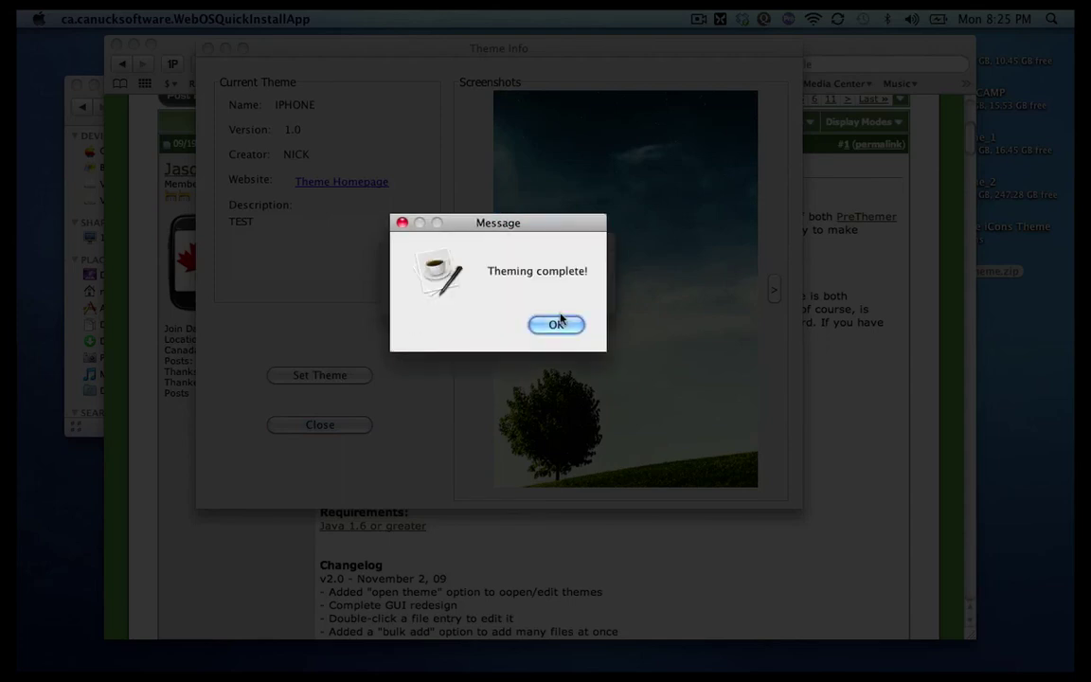
click(566, 330)
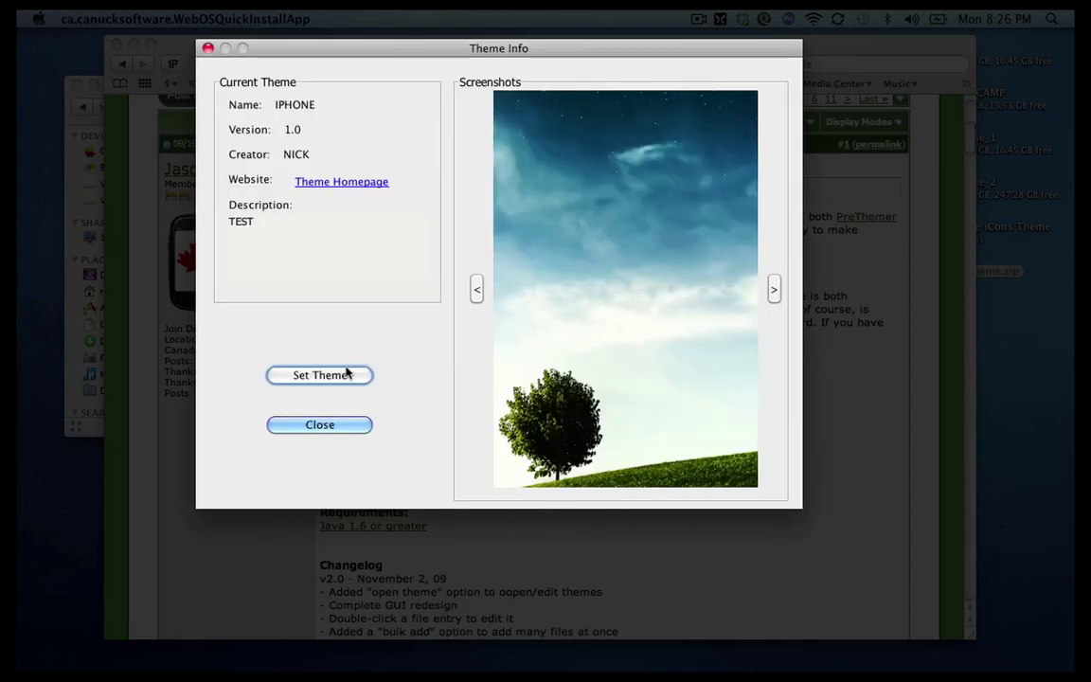
click(326, 427)
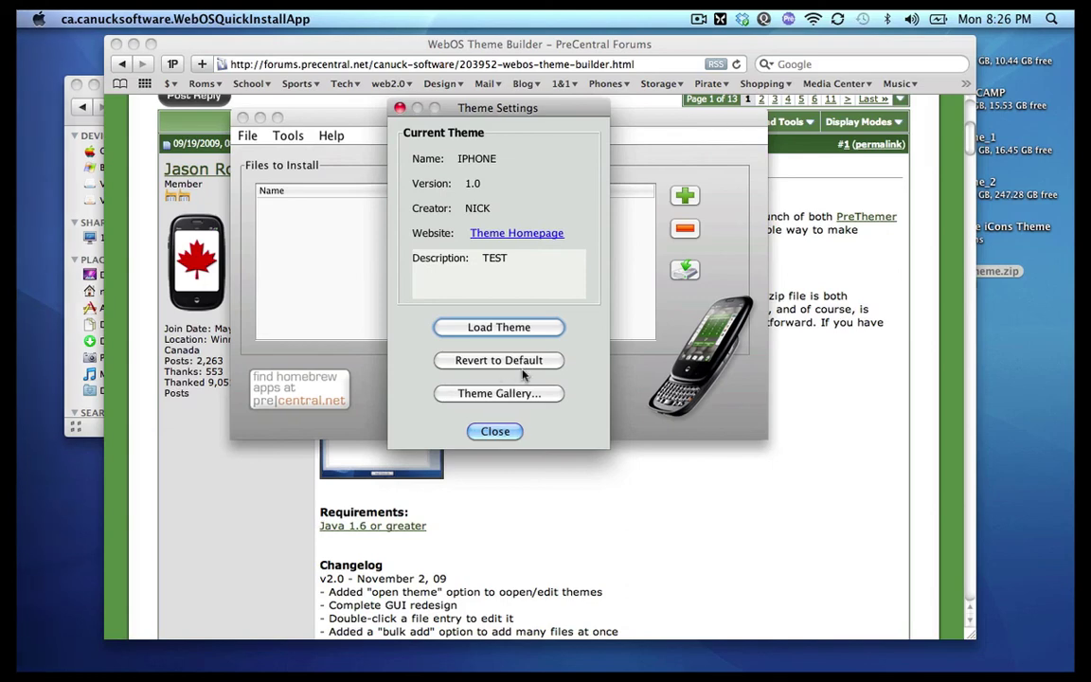
- Close Theme Settings and switch to test theme.zip on the desktop
click(494, 432)
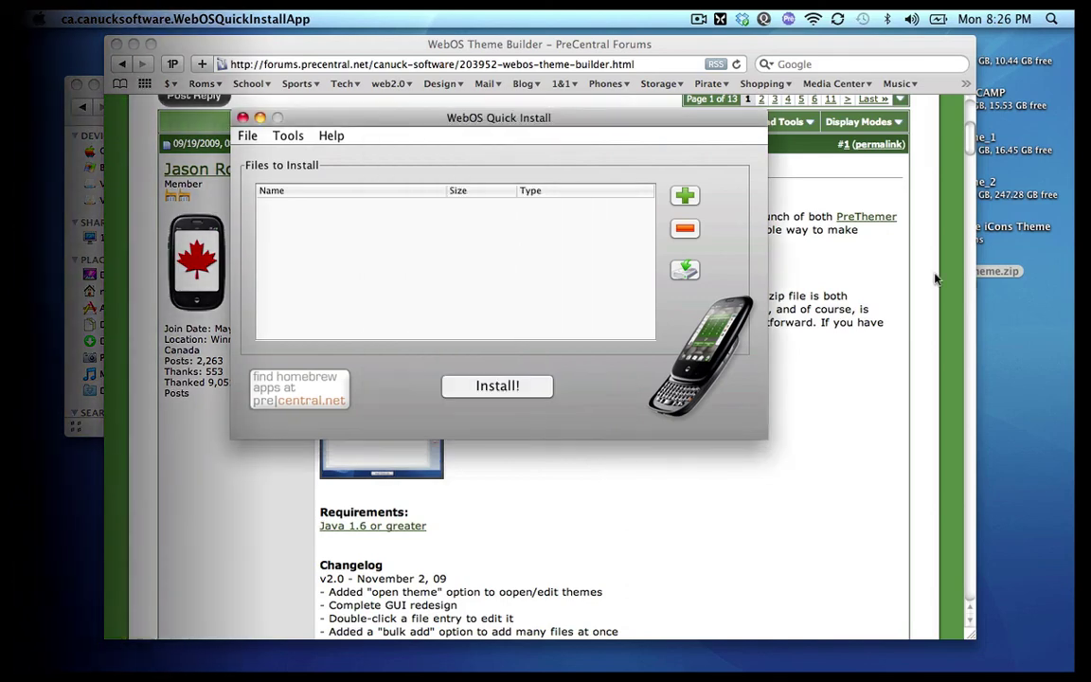
click(990, 272)
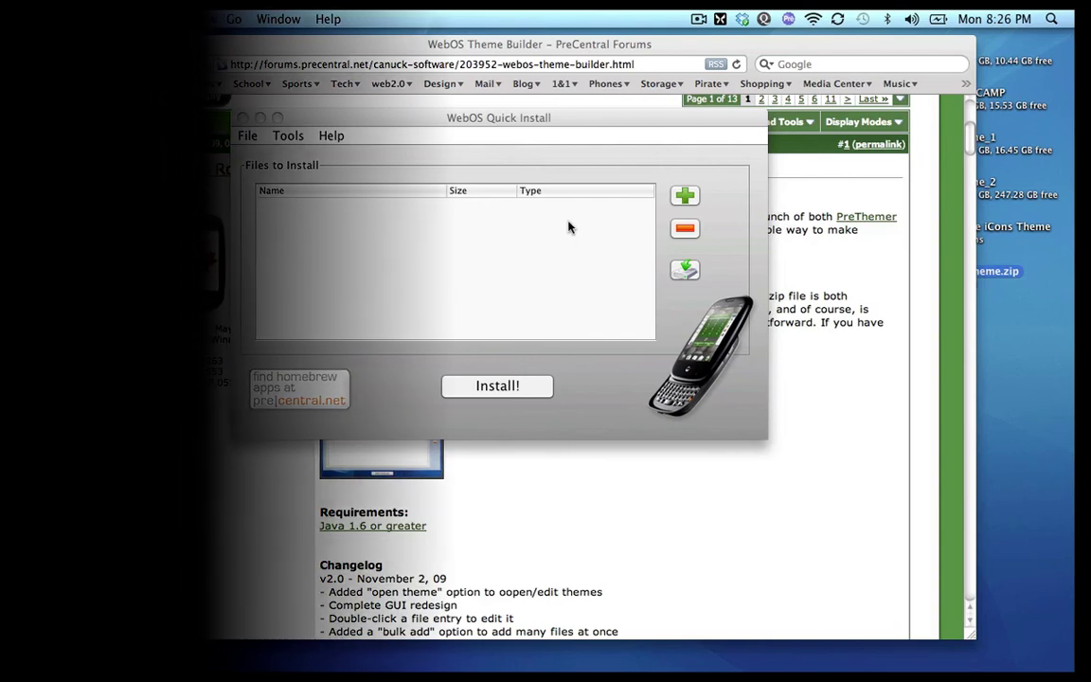